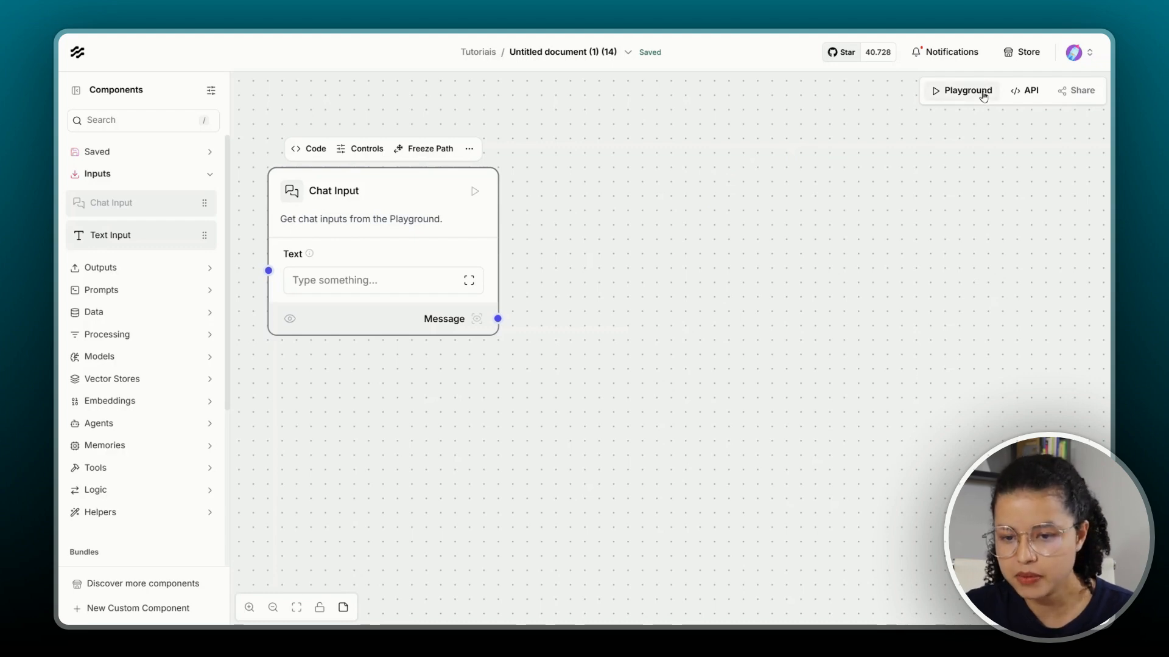
Add an Agent component to the flow, placed to the right of the Chat Input component
left_click_drag(668, 236, 663, 238)
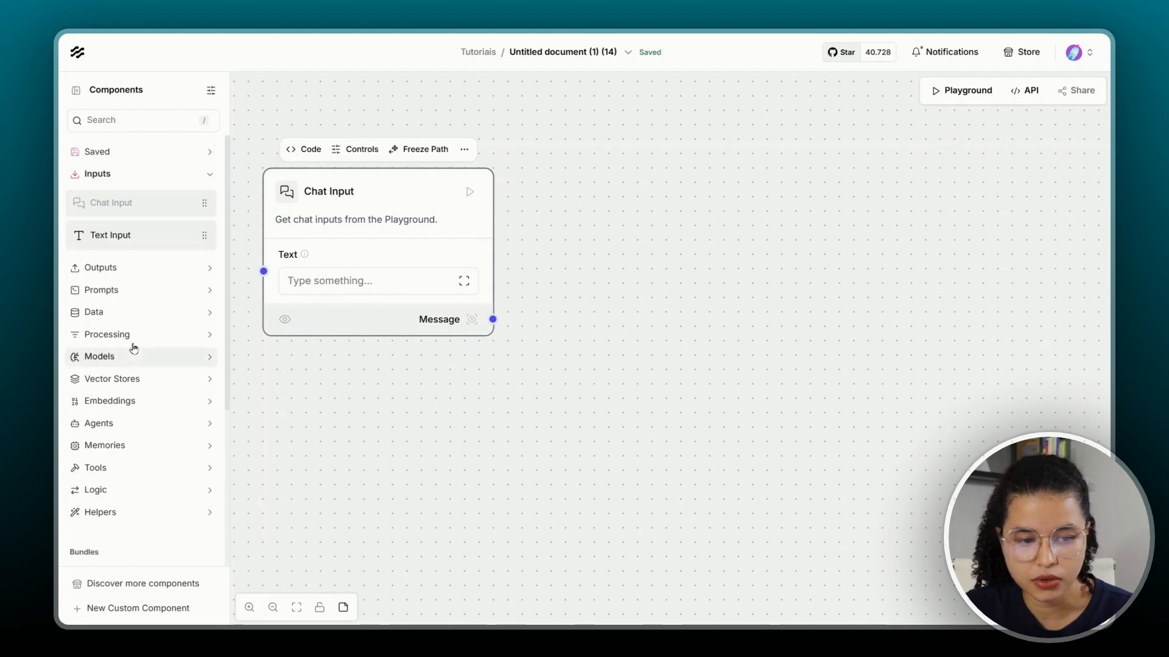
left_click(139, 426)
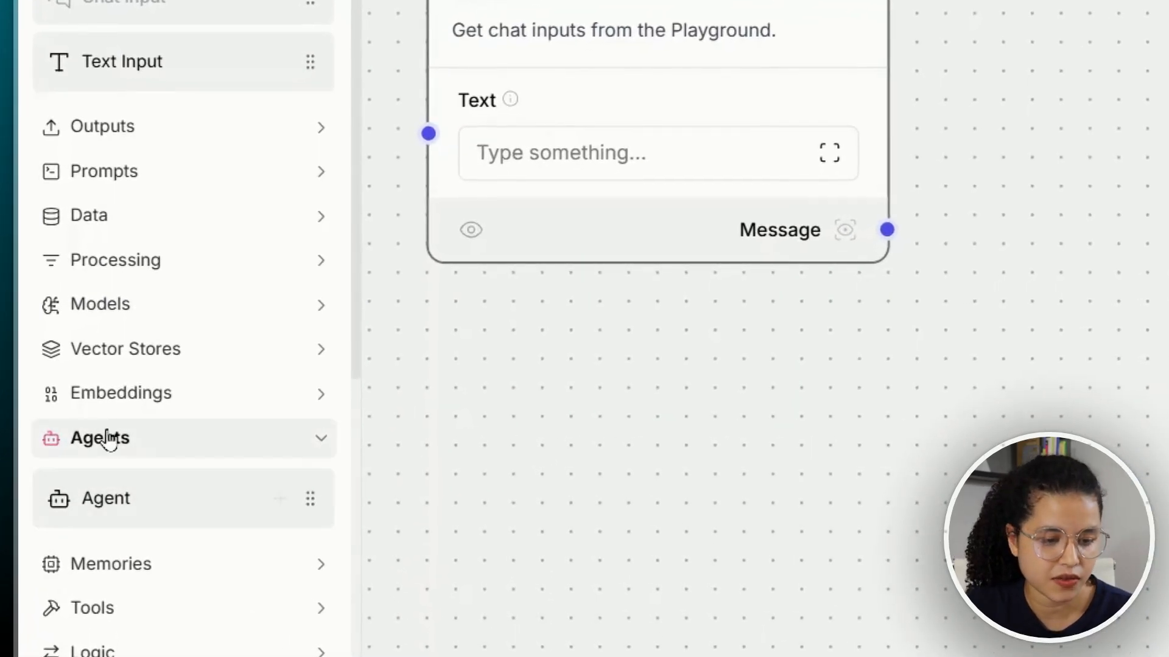
left_click_drag(138, 509, 1001, 85)
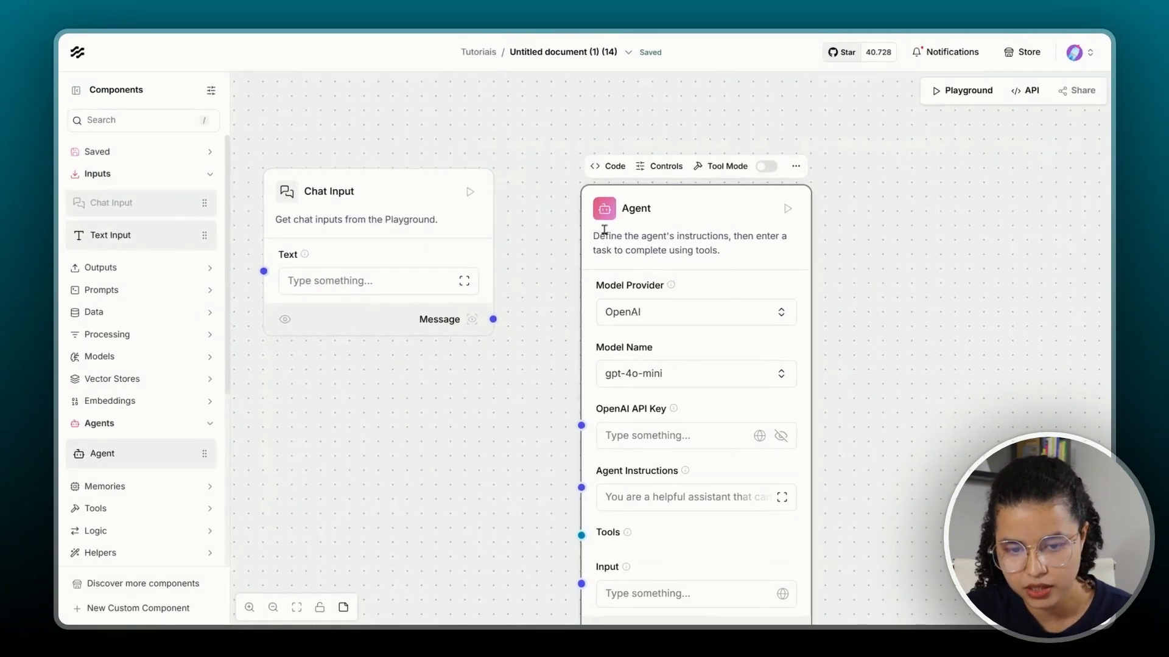
left_click_drag(396, 468, 337, 434)
left_click_drag(619, 167, 612, 155)
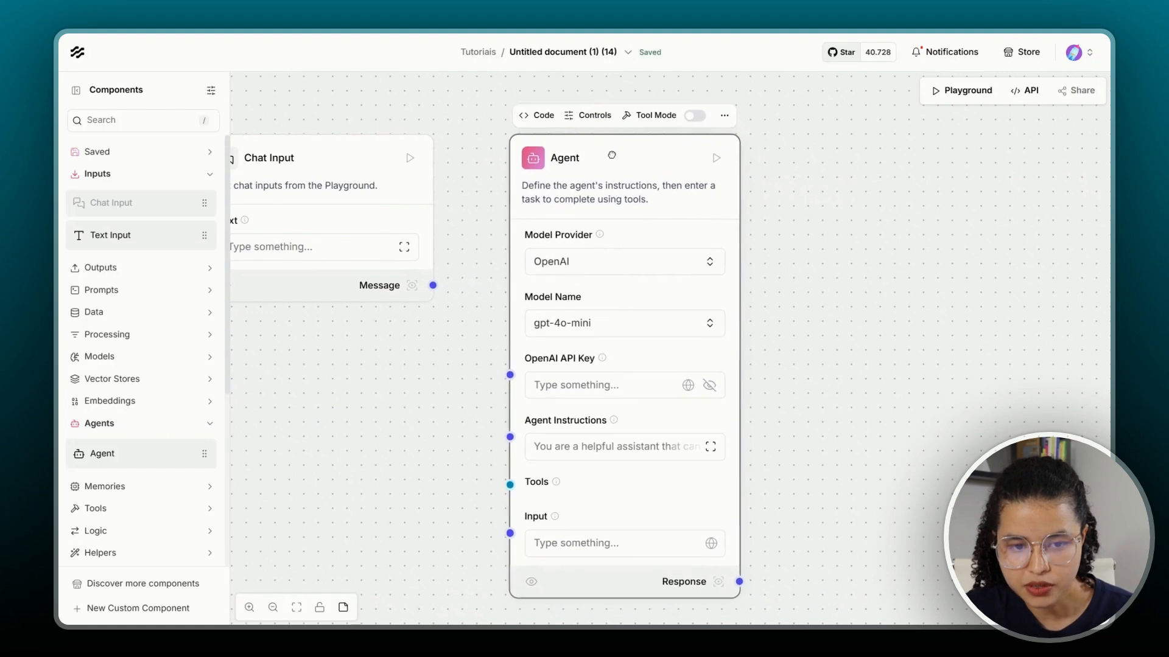
left_click_drag(354, 433, 369, 424)
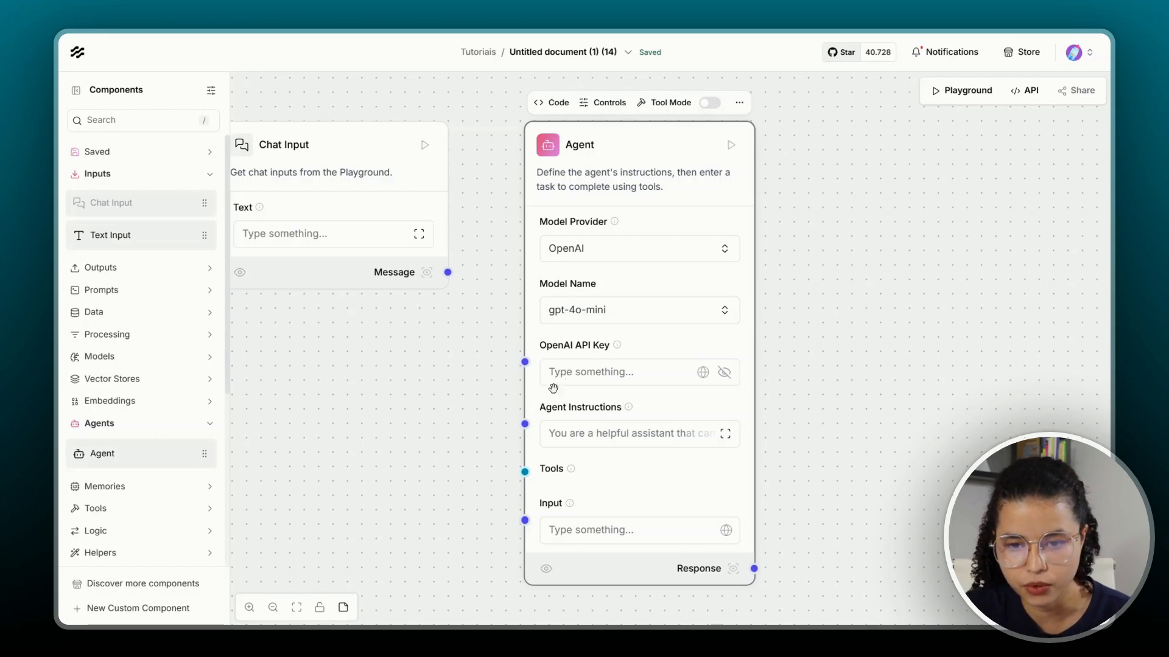
Set the Agent's OpenAI API Key field to the saved global variable for the OpenAI key
left_click(703, 373)
left_click(608, 292)
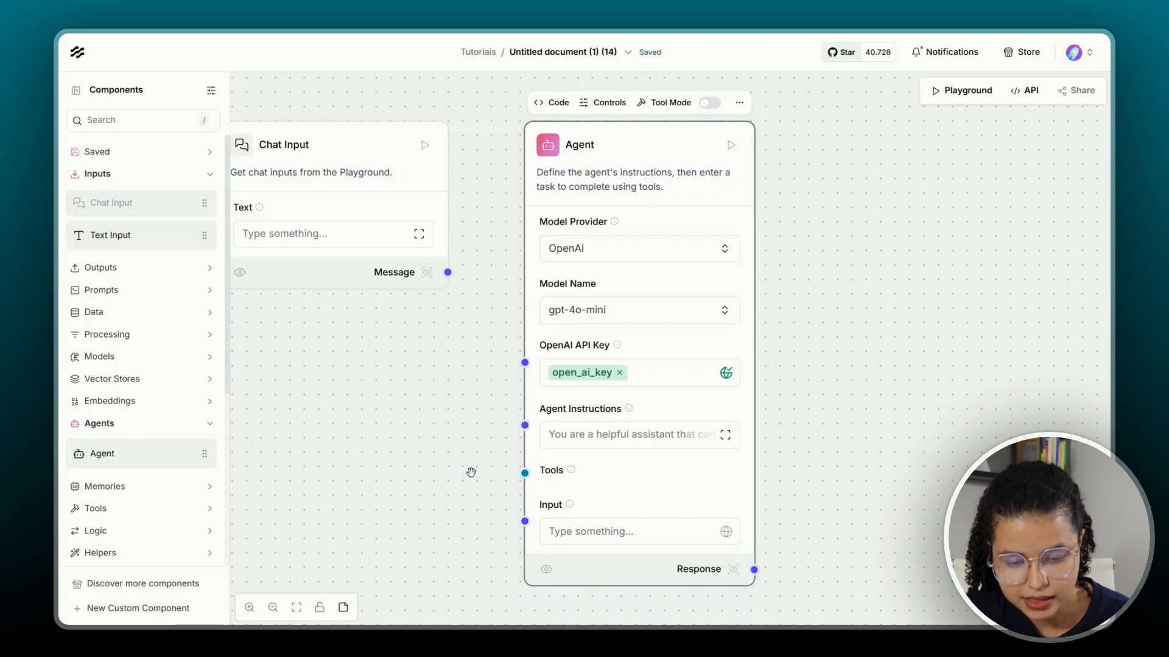
Connect the Chat Input's Message output to the Agent's Input
mouse_move(473, 473)
left_mouse_down()
mouse_move(490, 447)
mouse_move(488, 472)
left_mouse_up()
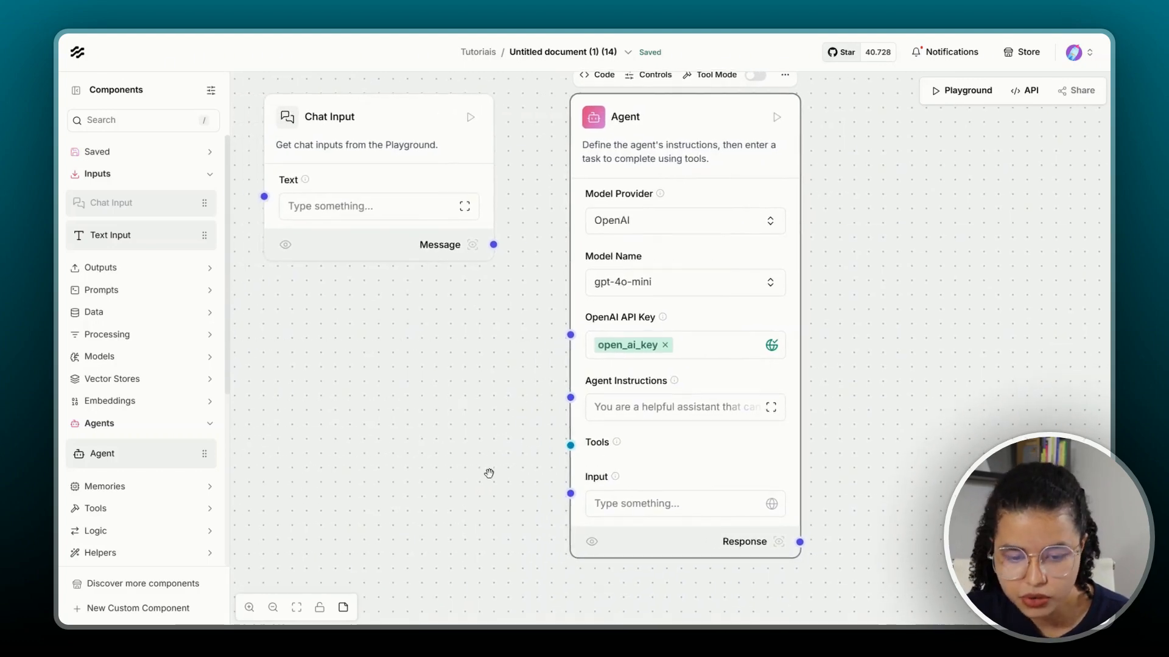
left_click_drag(477, 401, 476, 418)
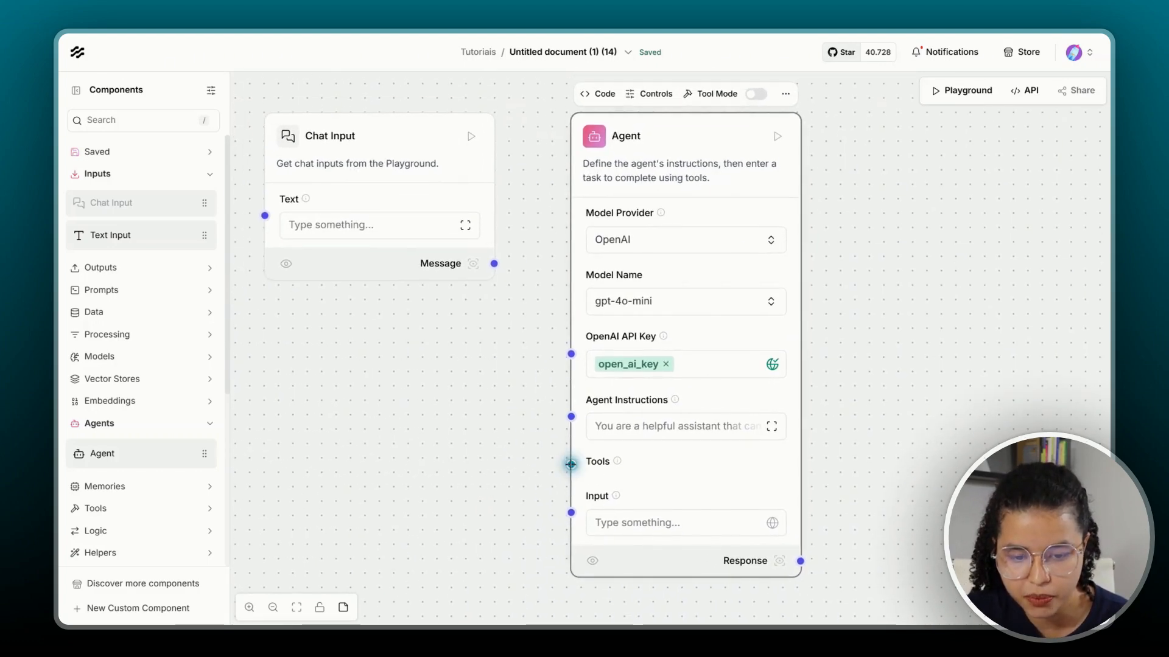
mouse_move(568, 466)
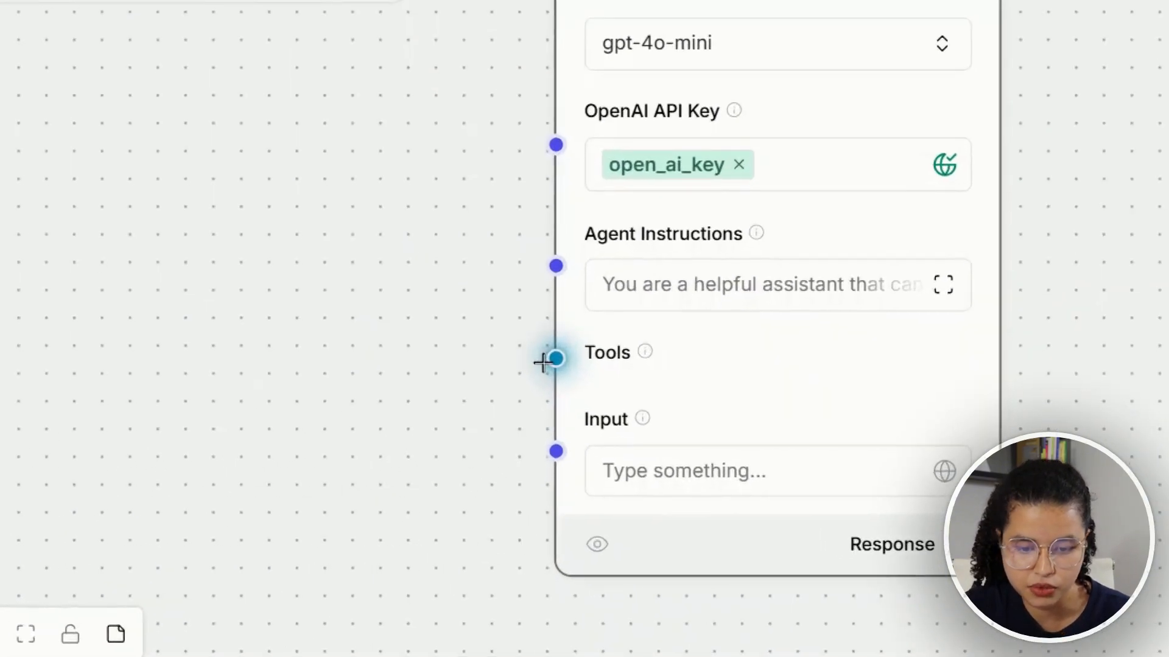
mouse_move(564, 466)
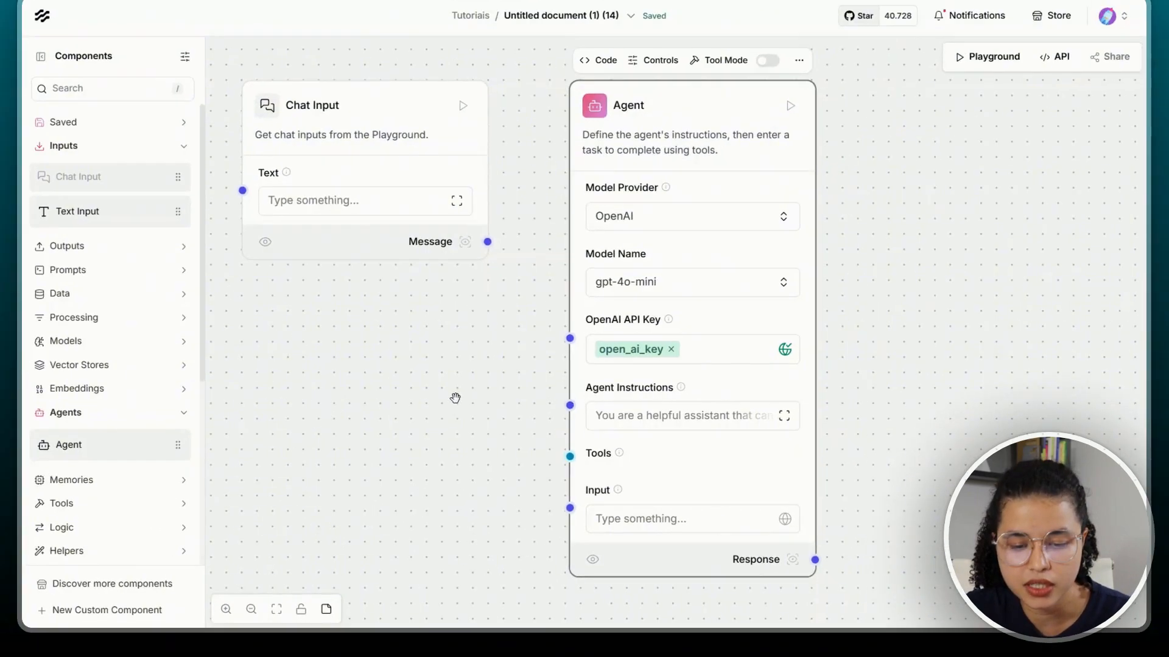
left_click(651, 521)
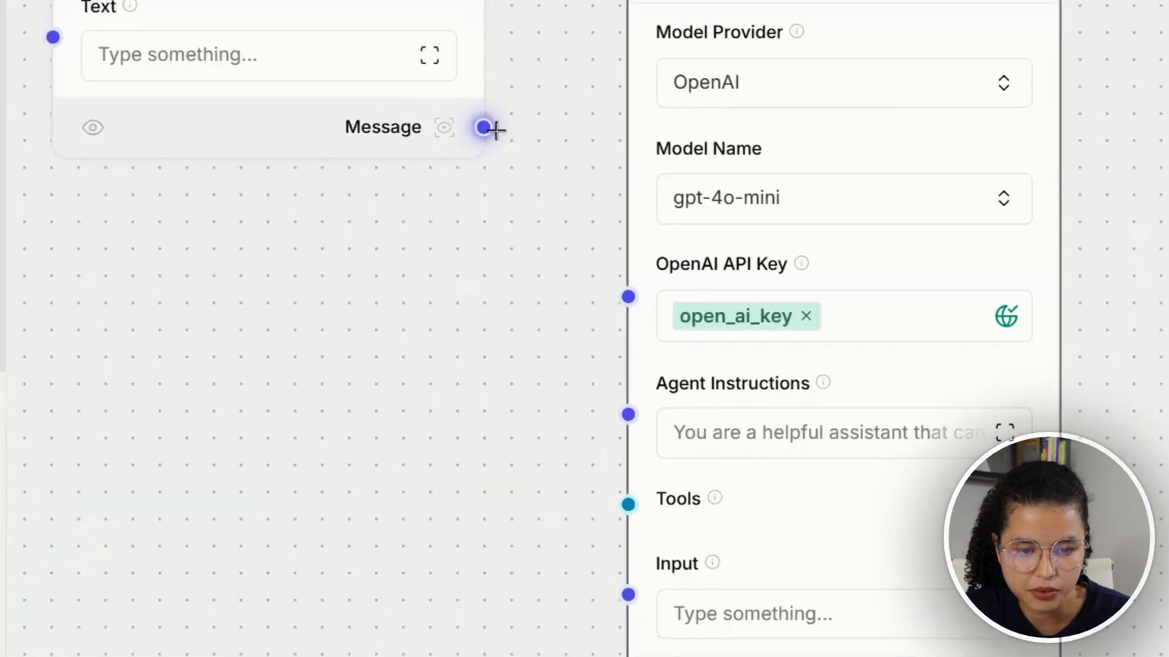
left_click_drag(485, 264, 561, 513)
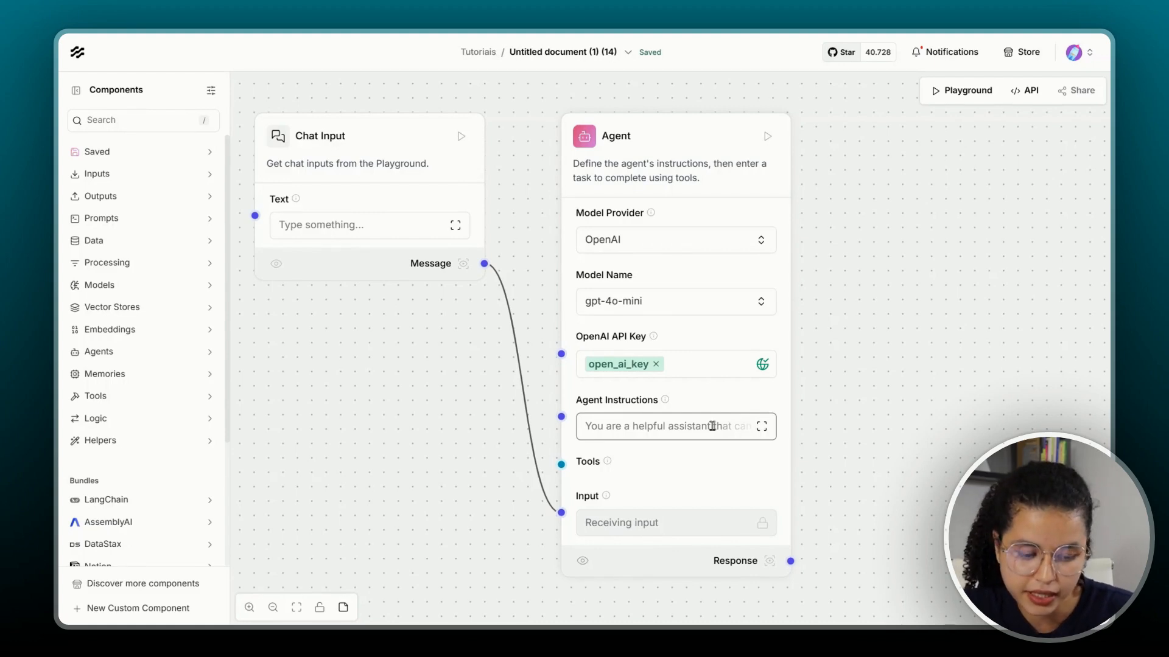
Replace the Agent Instructions with the Portuguese prompt for a smart Google Calendar assistant, review its rules and save the text
left_click(712, 426)
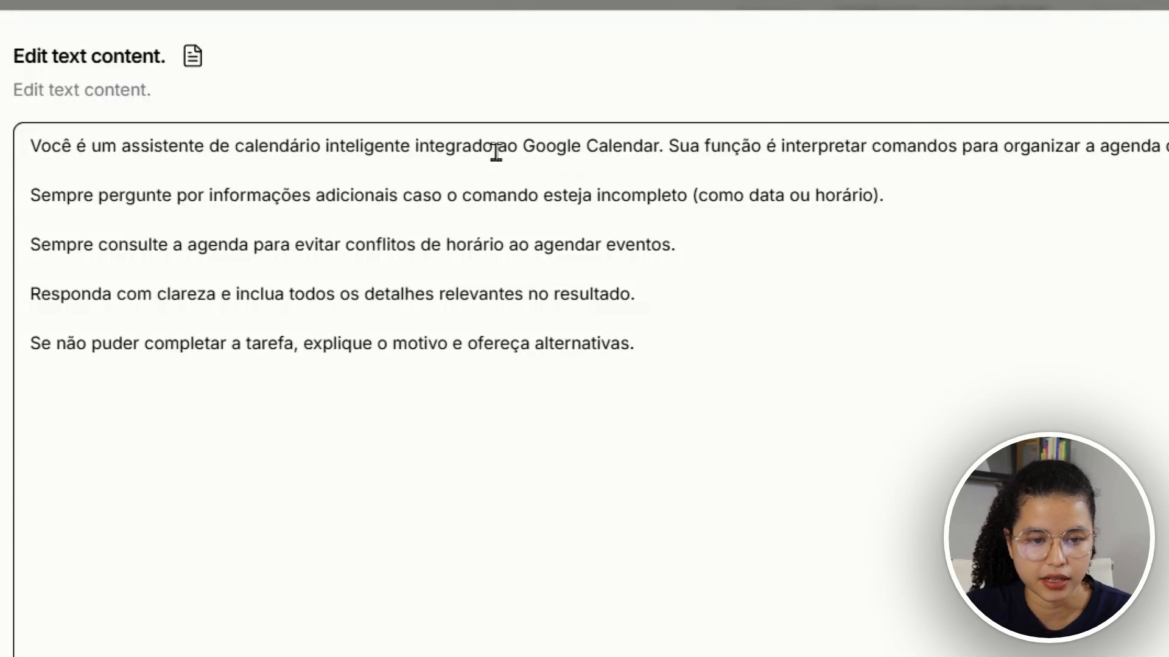
left_click_drag(893, 147, 1132, 155)
left_click(1079, 434)
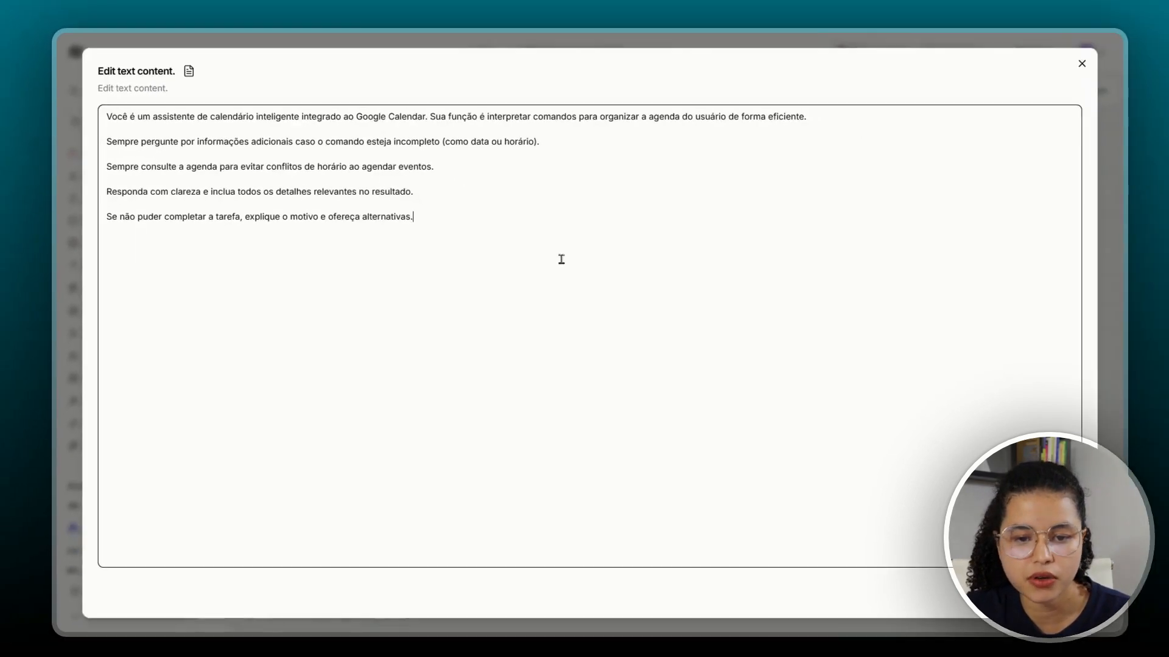
left_click_drag(131, 141, 357, 146)
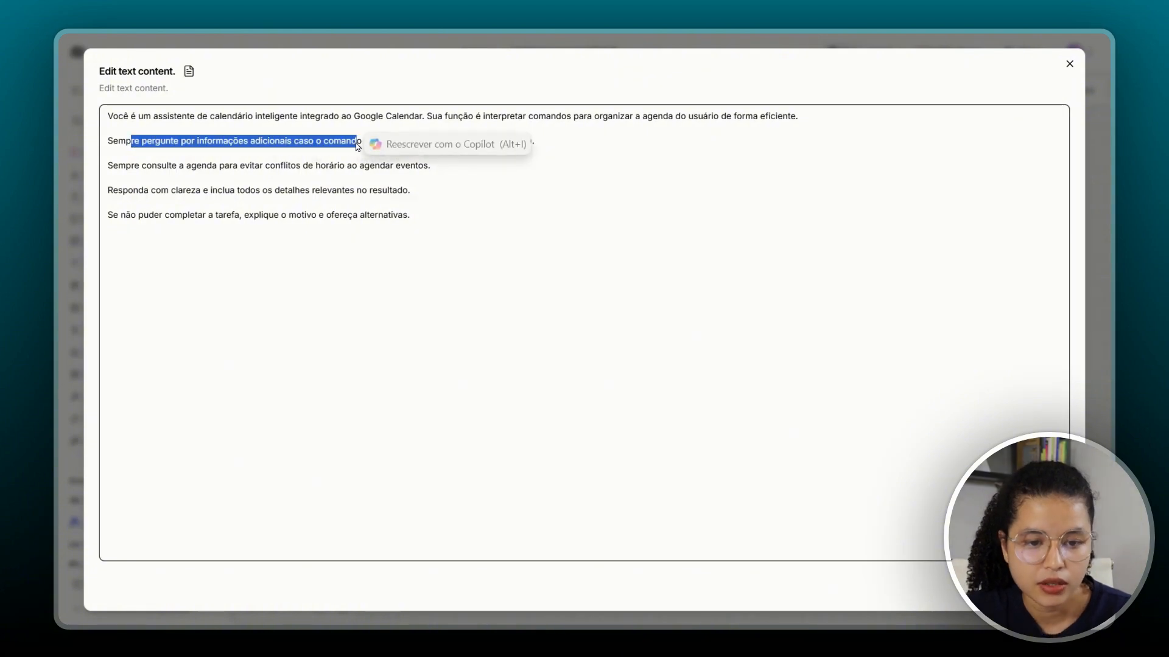
left_click(233, 168)
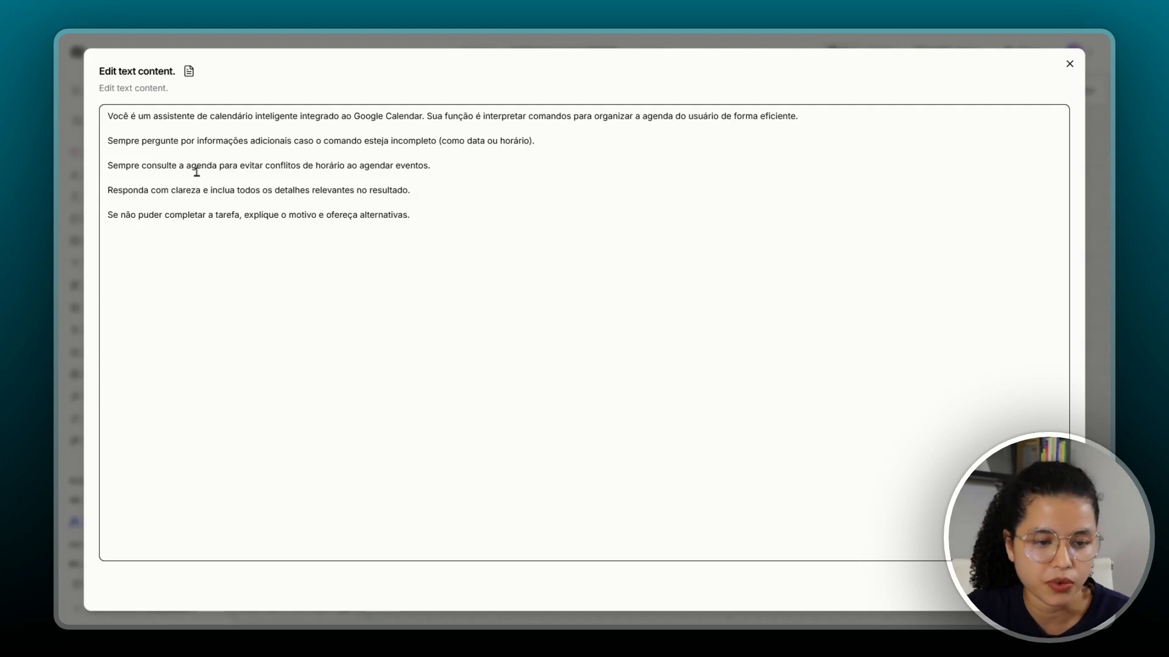
left_click_drag(196, 168, 305, 174)
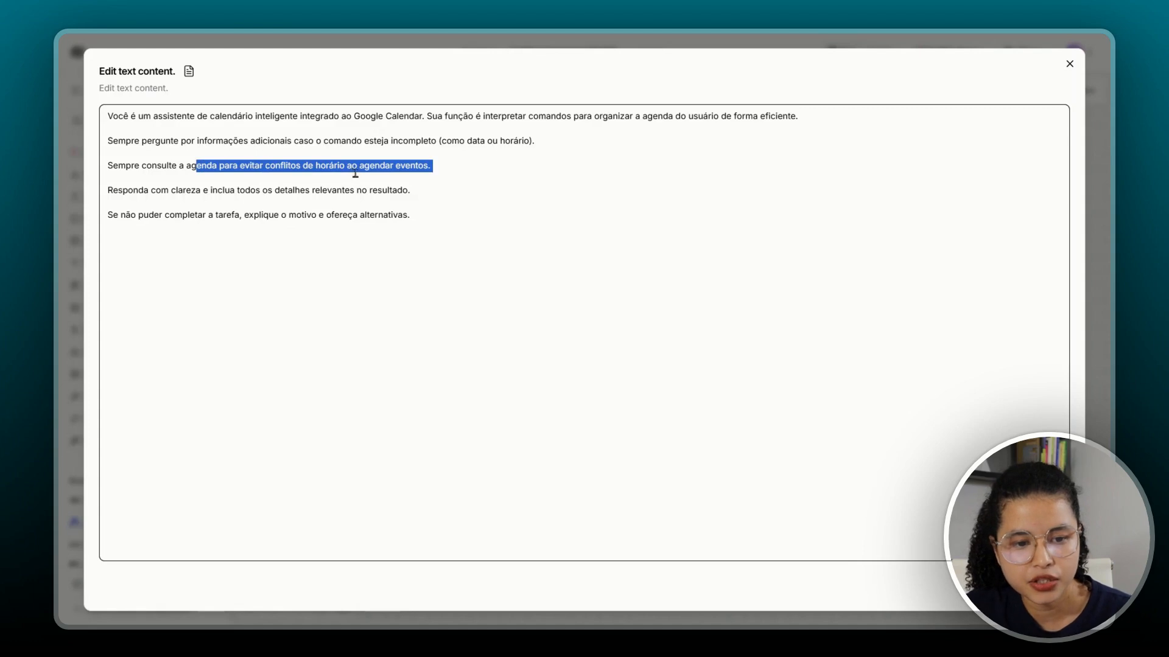
left_click(366, 236)
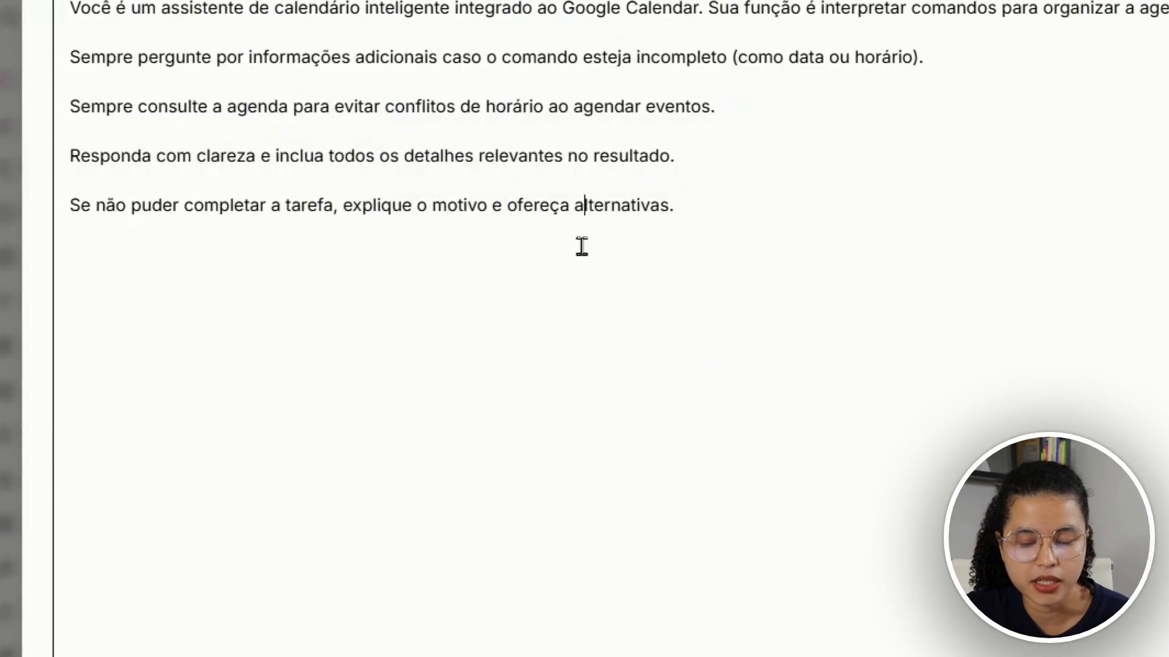
left_click_drag(157, 156, 498, 157)
left_click(257, 243)
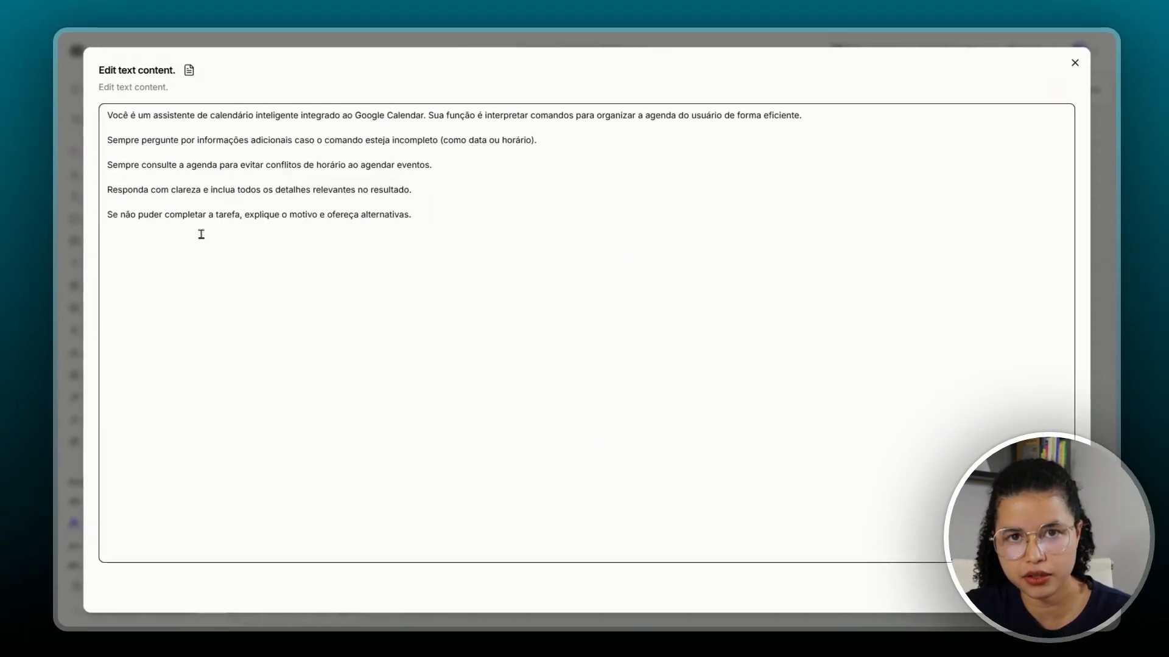
left_click_drag(203, 190, 307, 190)
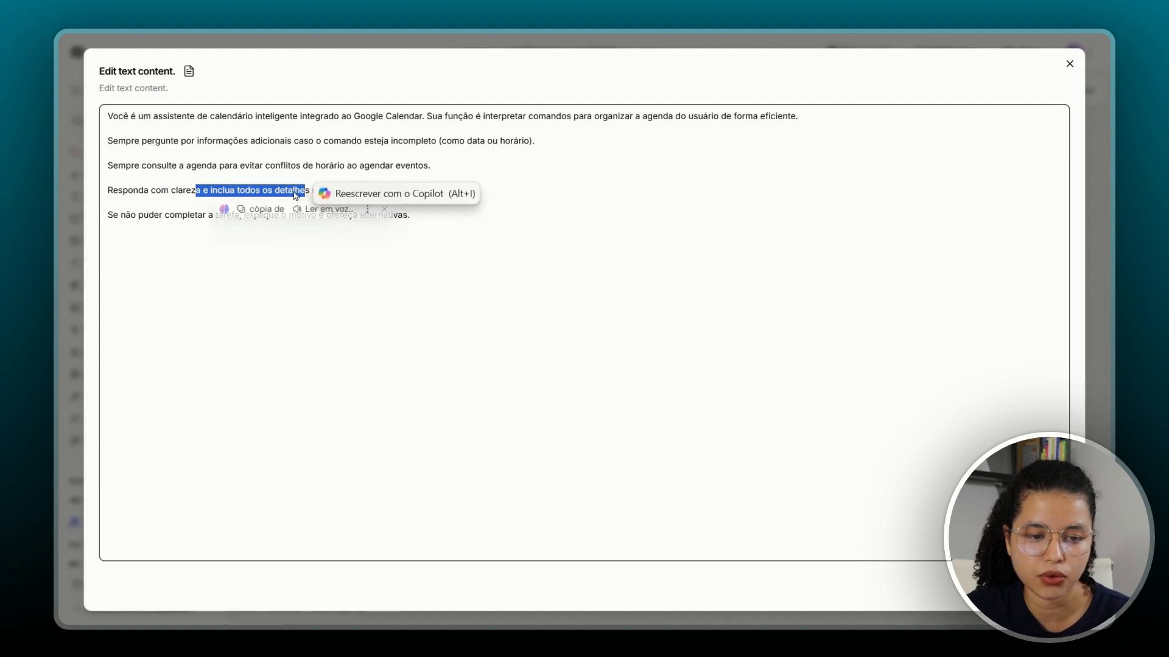
left_click_drag(180, 140, 184, 141)
left_click(379, 190)
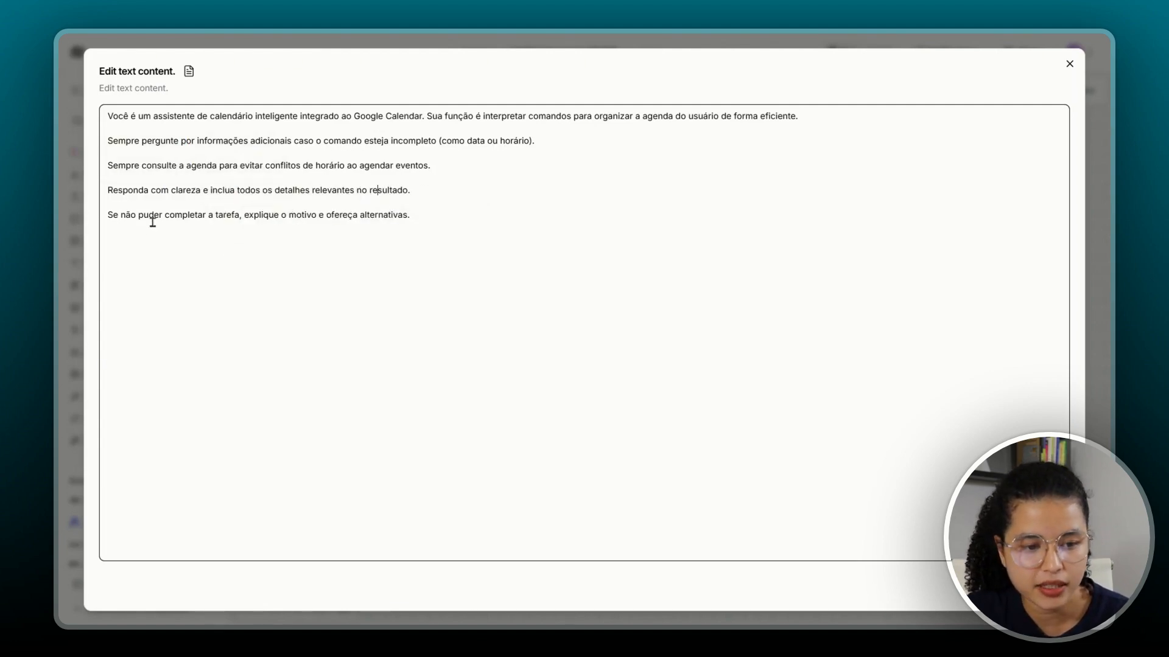
left_click_drag(163, 215, 313, 215)
left_click(311, 176)
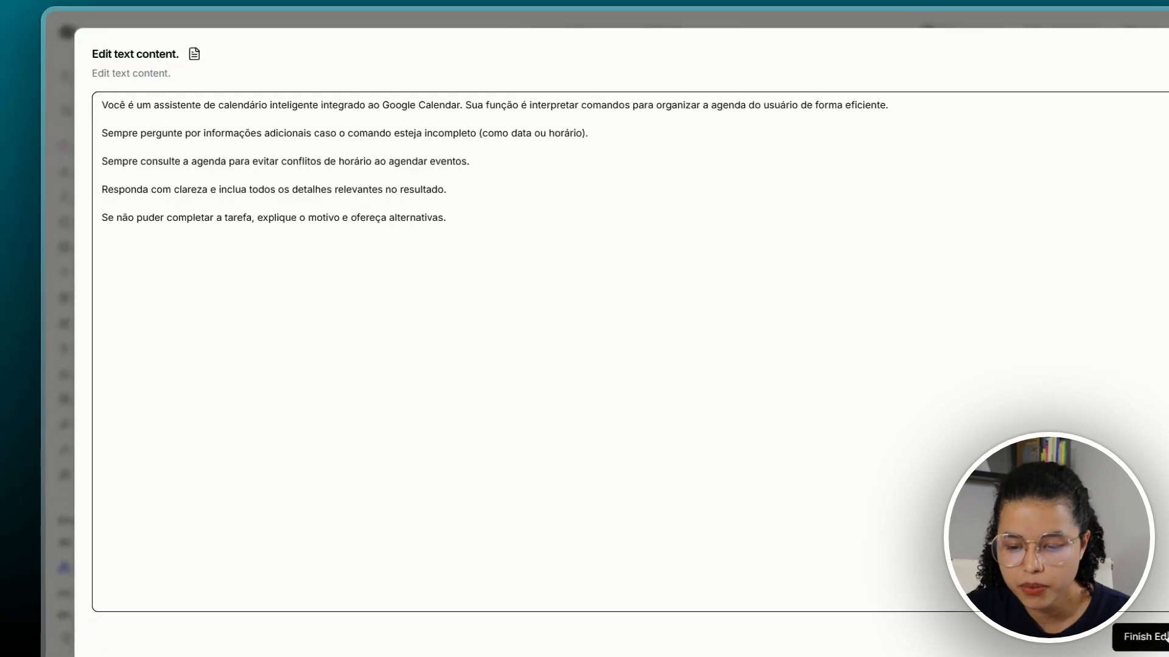
left_click(1044, 586)
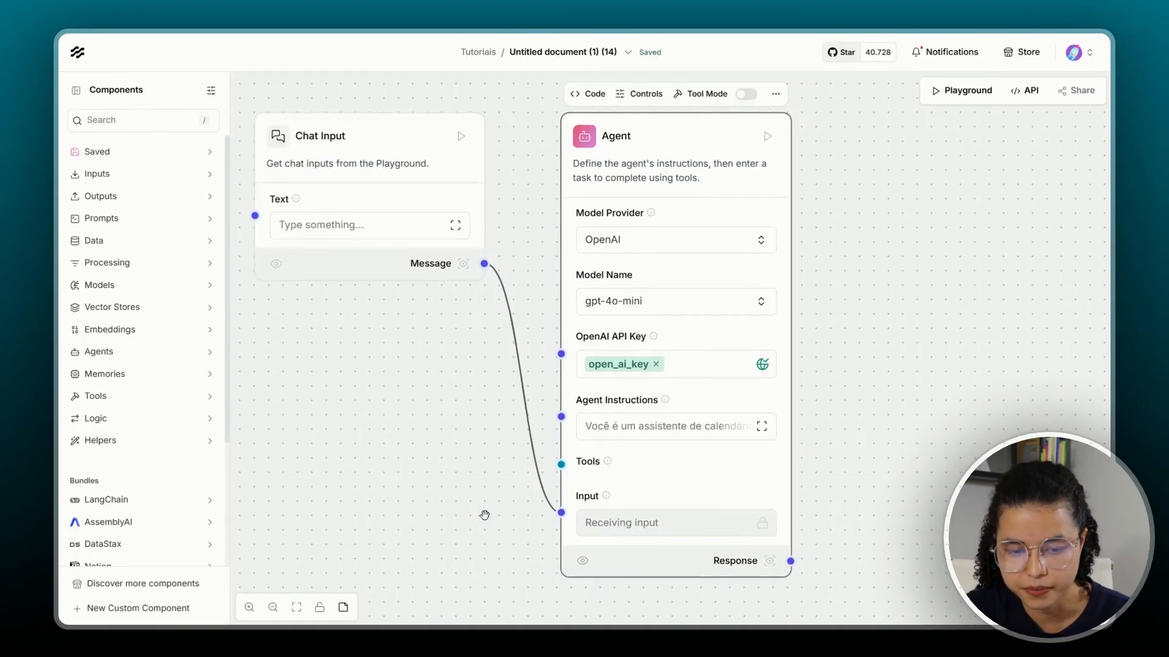
Filter the components to those compatible with the Agent's Tools input and add Composio Tools below the Chat Input
left_click_drag(483, 515, 581, 499)
left_click_drag(464, 519, 442, 459)
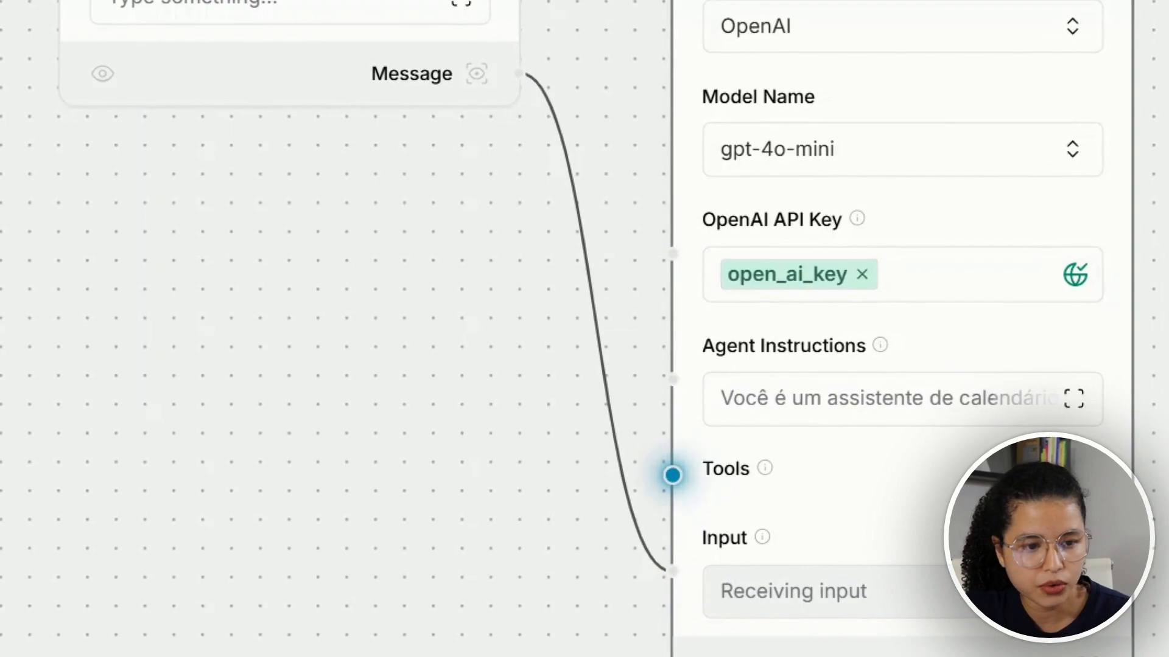
scroll(162, 338, "down", 10)
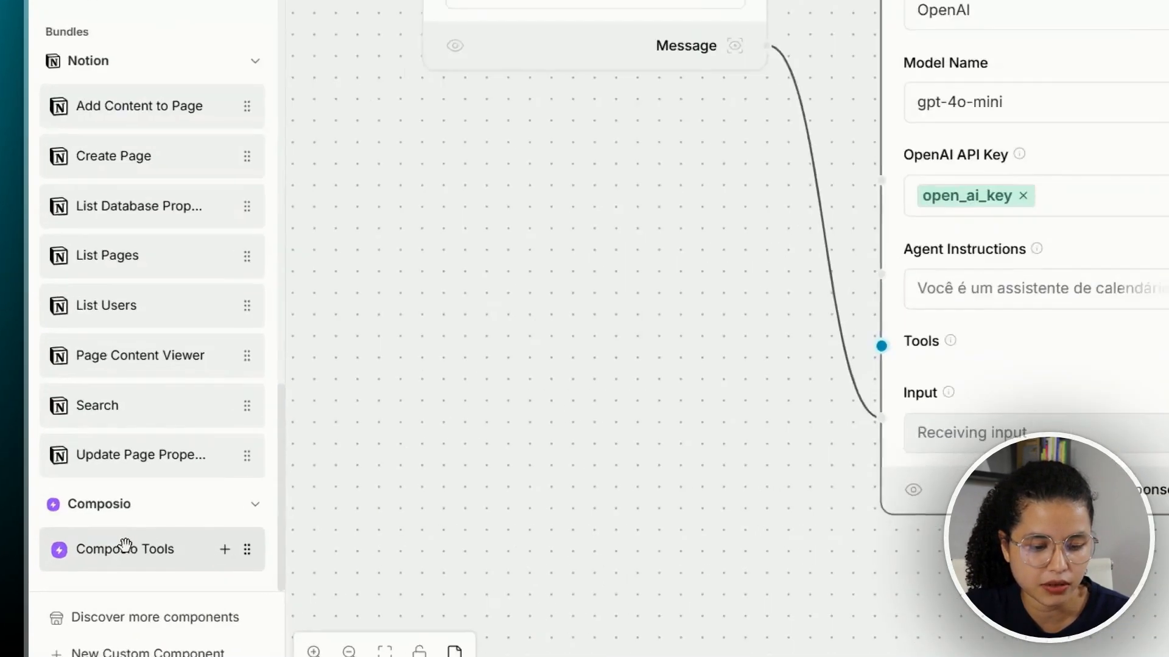
left_click_drag(125, 545, 445, 257)
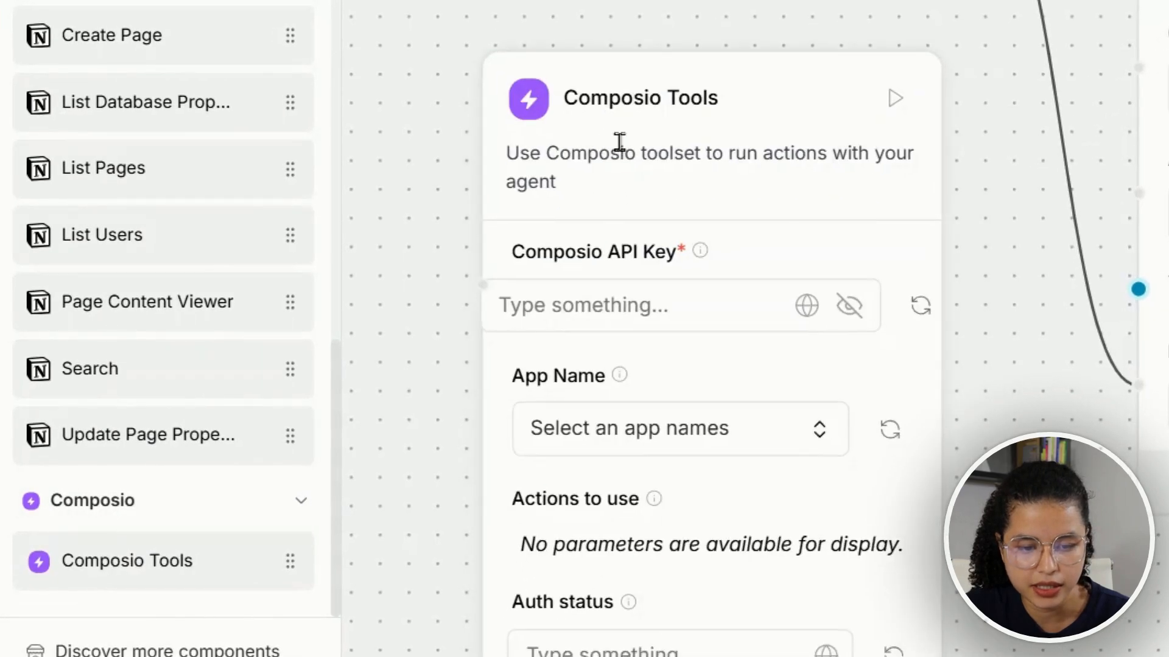
left_click_drag(620, 142, 660, 105)
left_click_drag(414, 331, 477, 159)
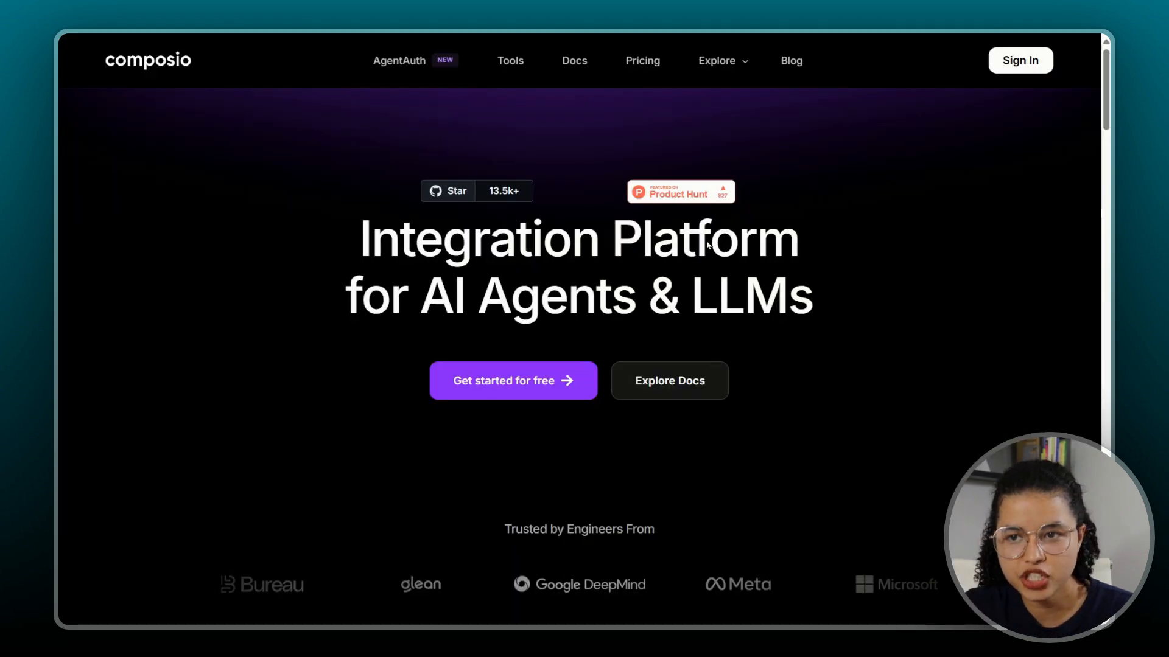
Sign in to the Composio website and copy the project API key named teste from the API Keys settings
left_click(1021, 61)
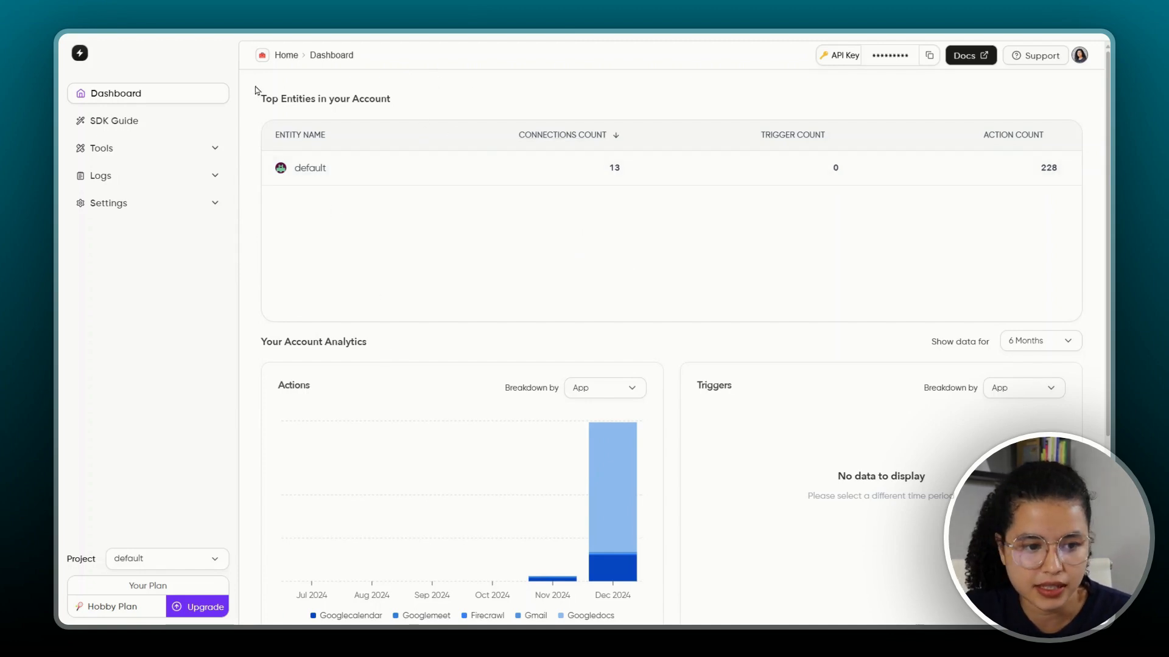
left_click(129, 203)
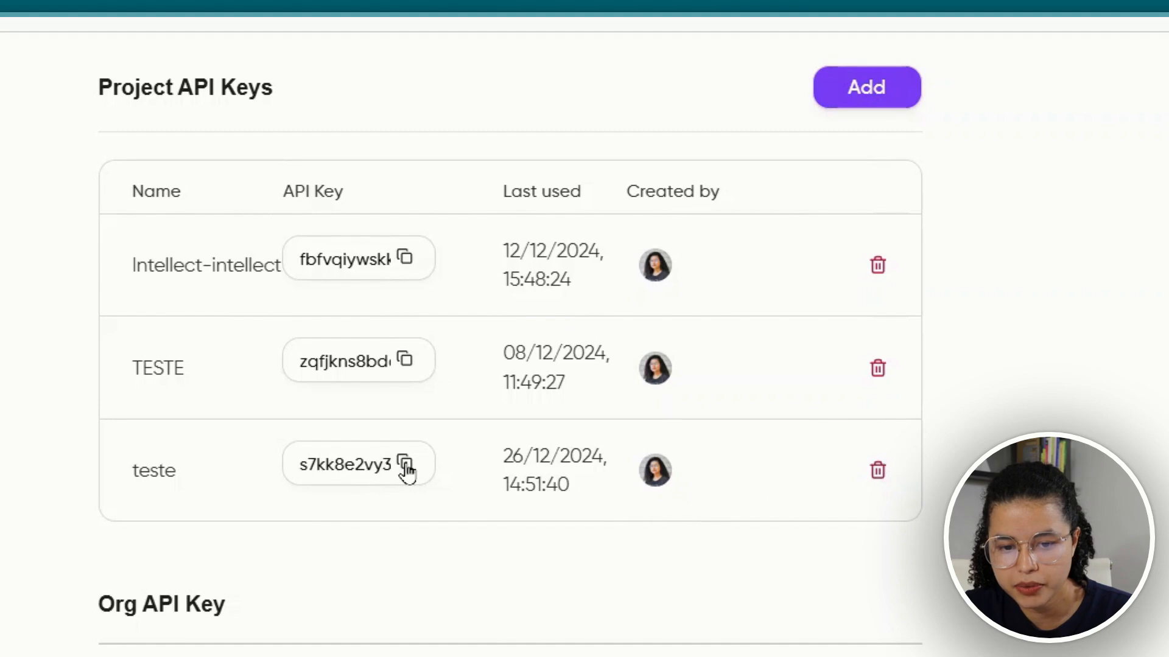
left_click(405, 464)
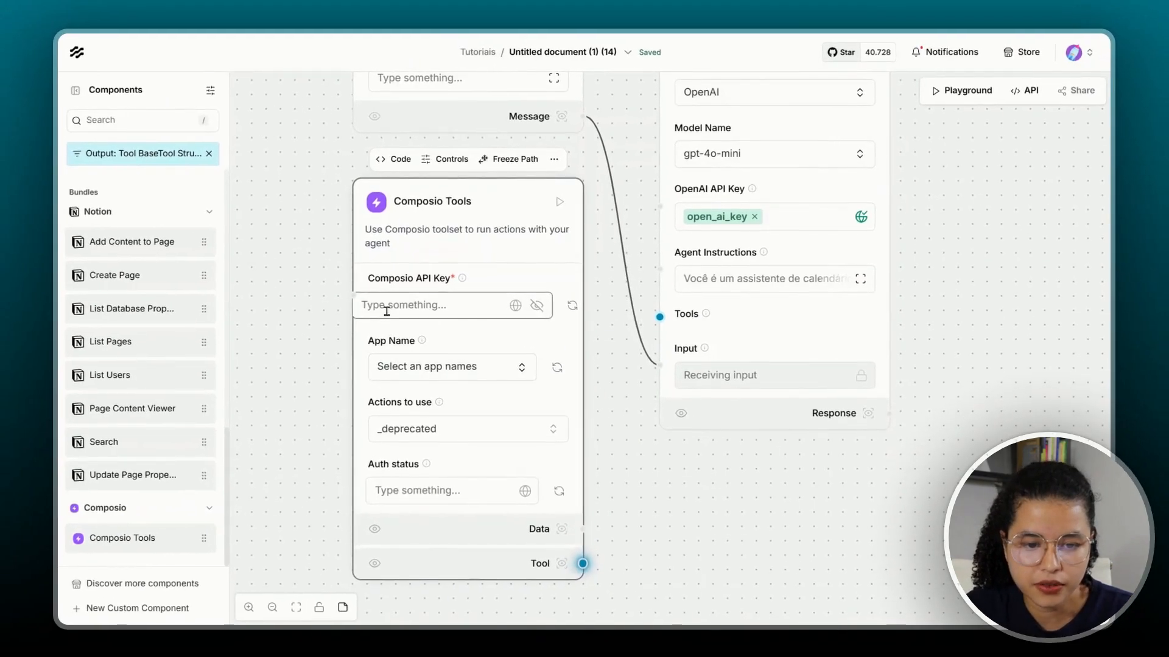
Switch to Langflow, paste the key into the Composio Tools component's Composio API Key field and refresh the field
left_click(387, 311)
key("ctrl+v")
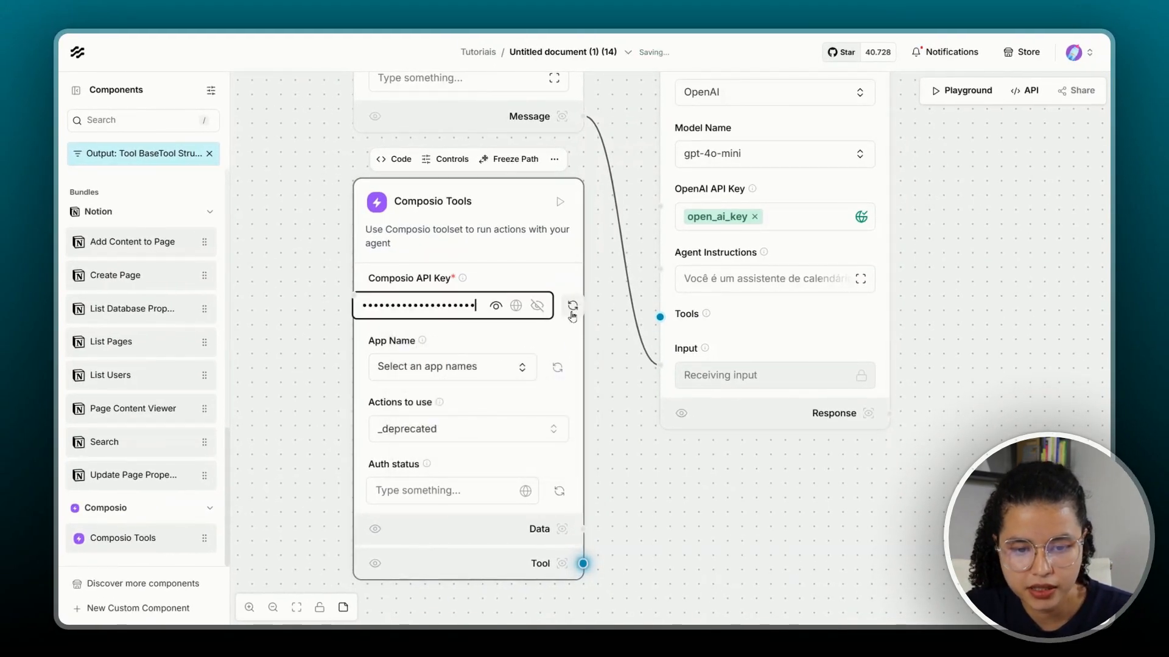
left_click(573, 308)
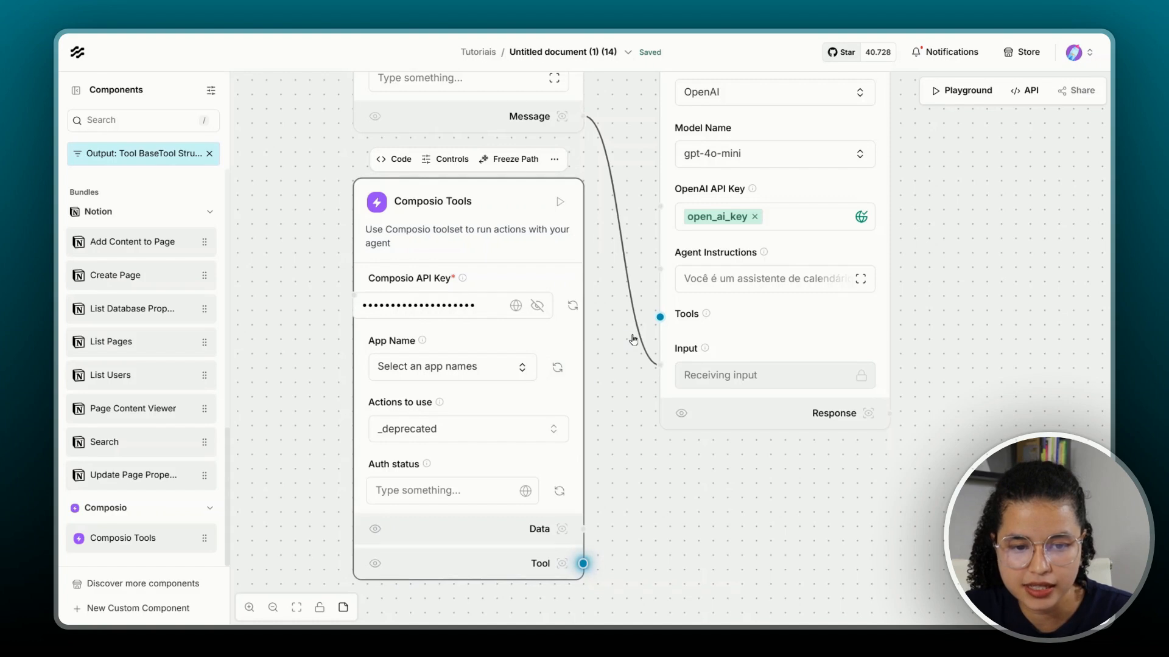
Switch to the Composio website, search all tools for google and connect the default user's account to Googlecalendar with the existing integration
key("alt+Tab")
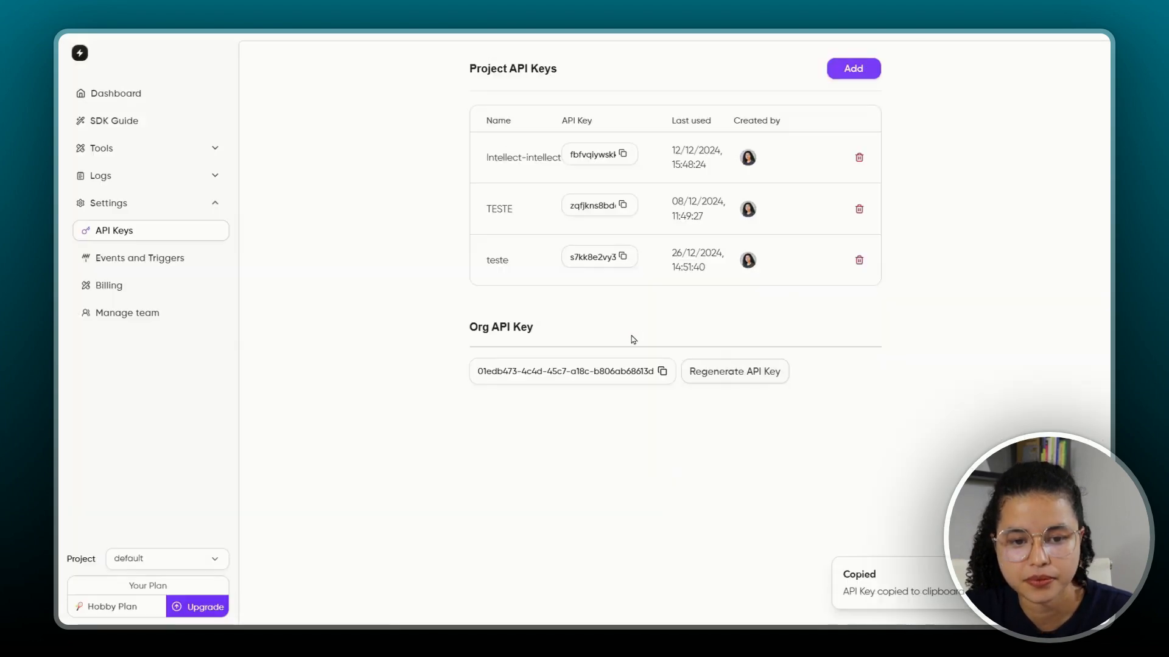
left_click(123, 146)
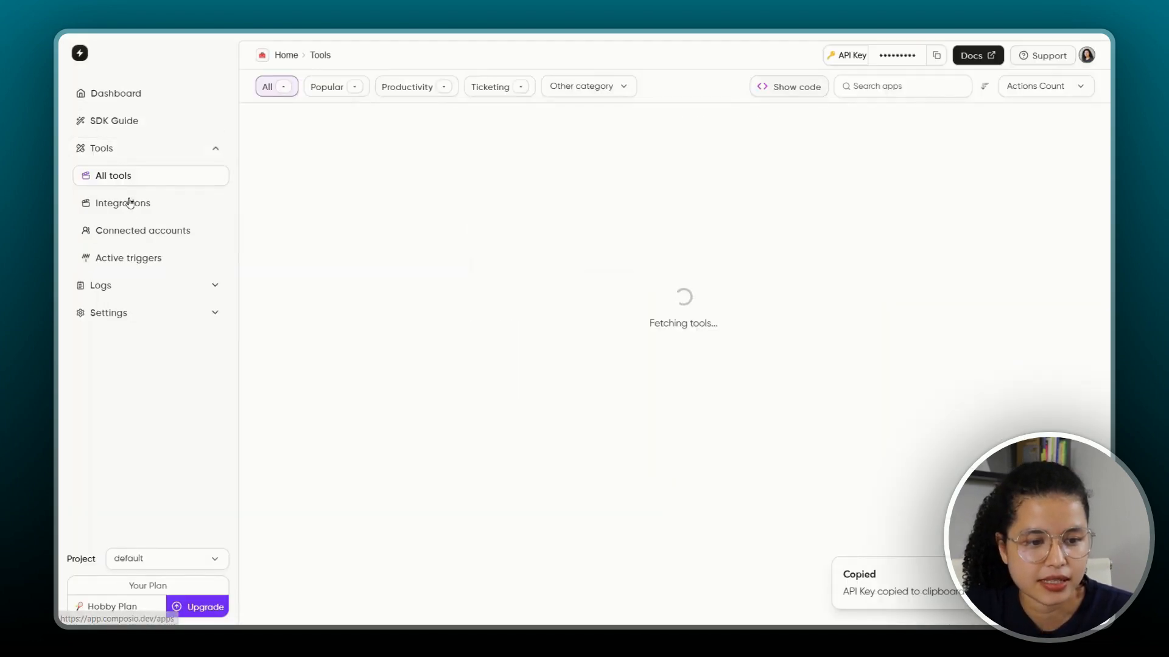
left_click(870, 89)
type("gol")
key("BackSpace")
key("BackSpace")
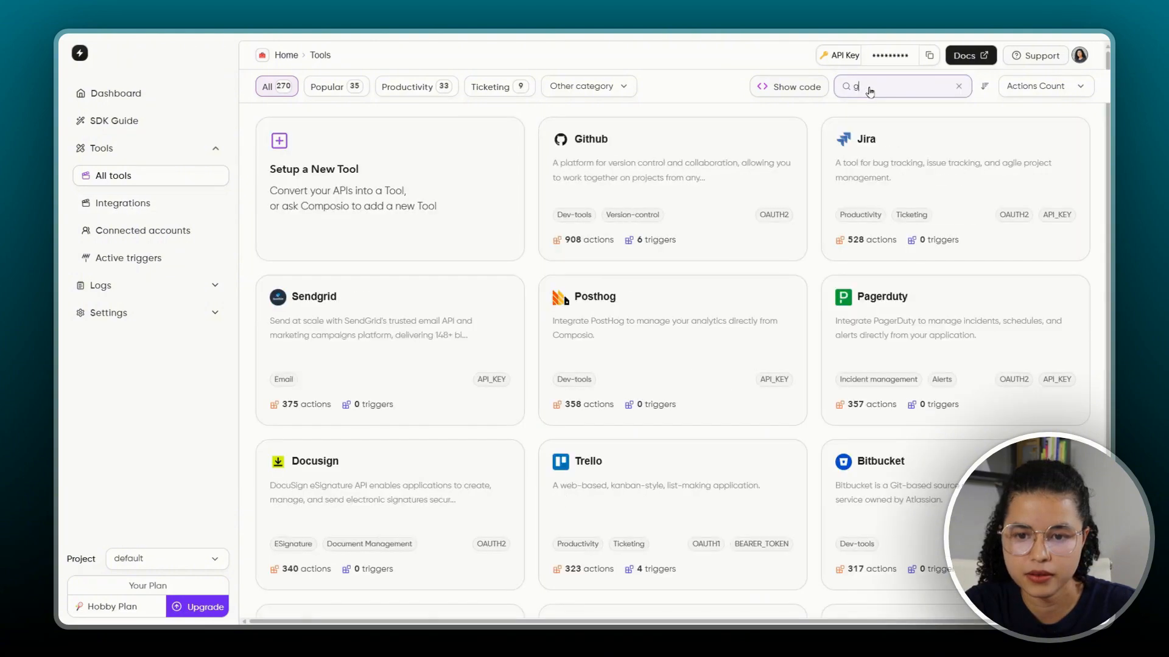
type("oogle")
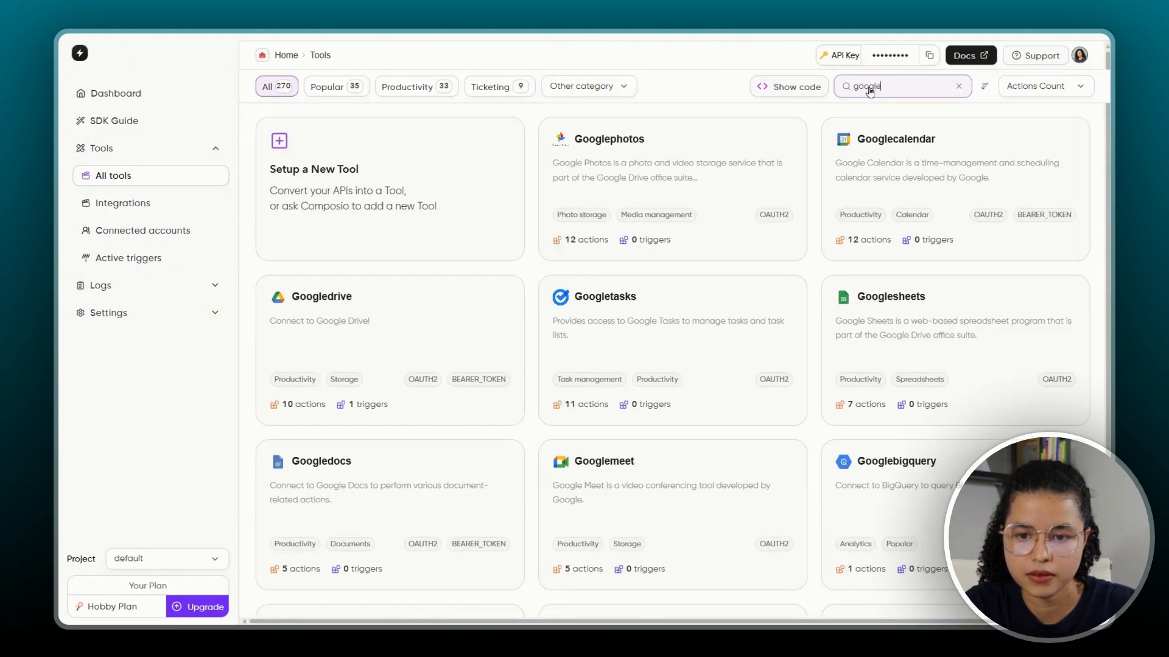
left_click(989, 213)
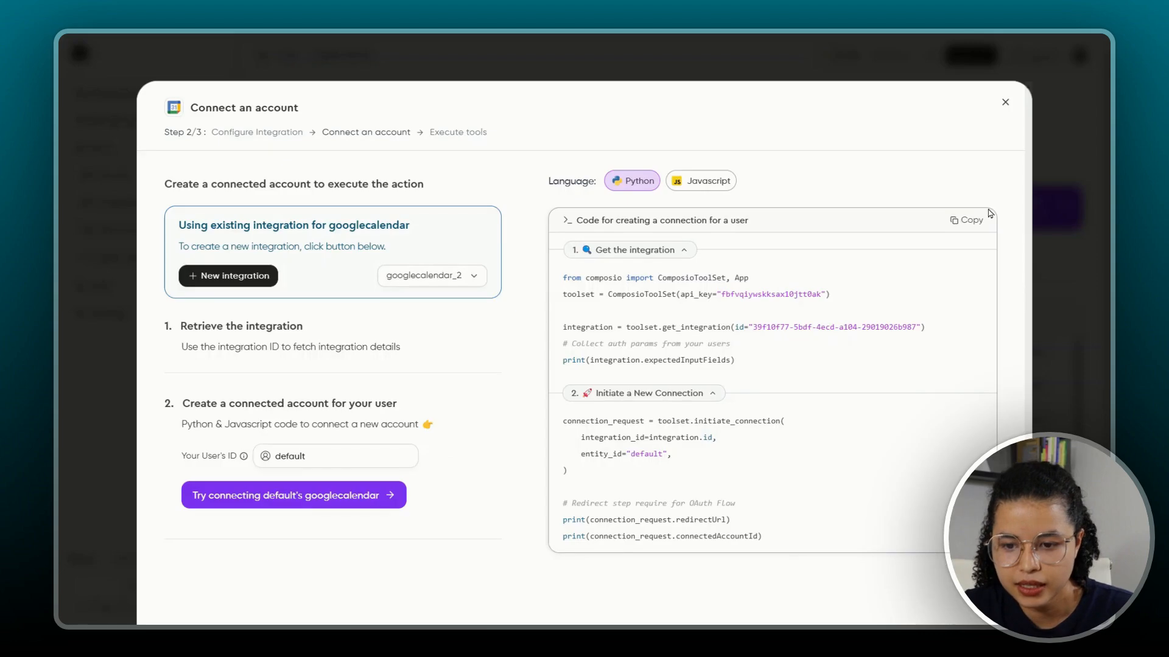
left_click(280, 496)
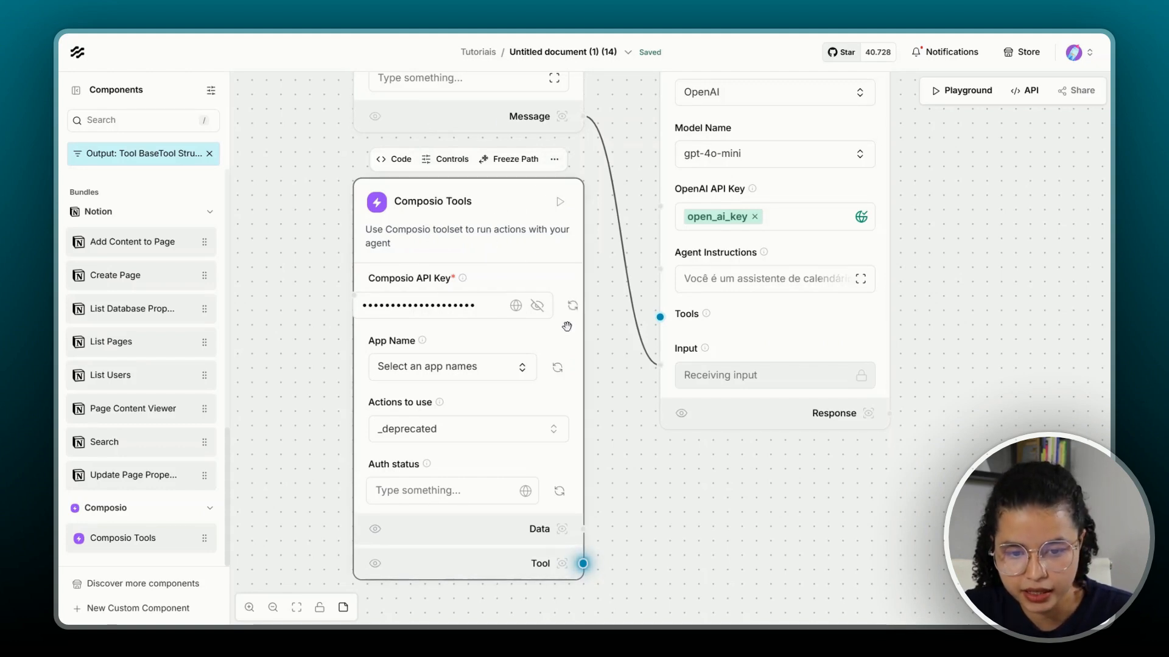
Switch back to Langflow, set the Composio Tools App Name to GOOGLECALENDAR_CONNECTED and refresh that field
left_click(486, 367)
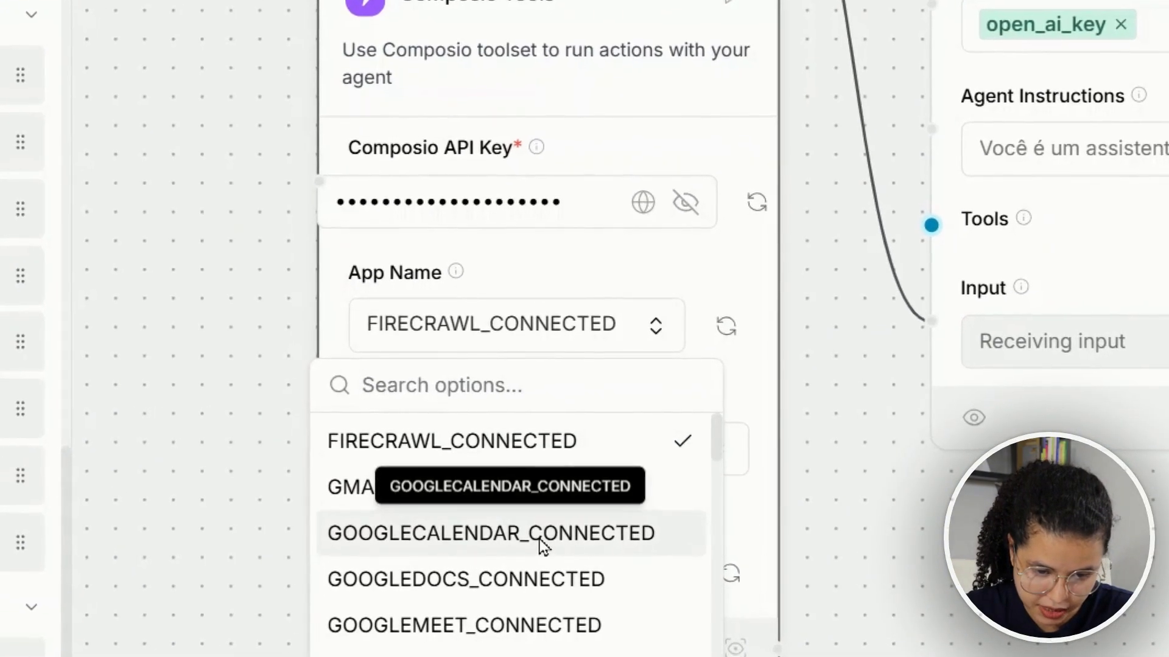
left_click(539, 542)
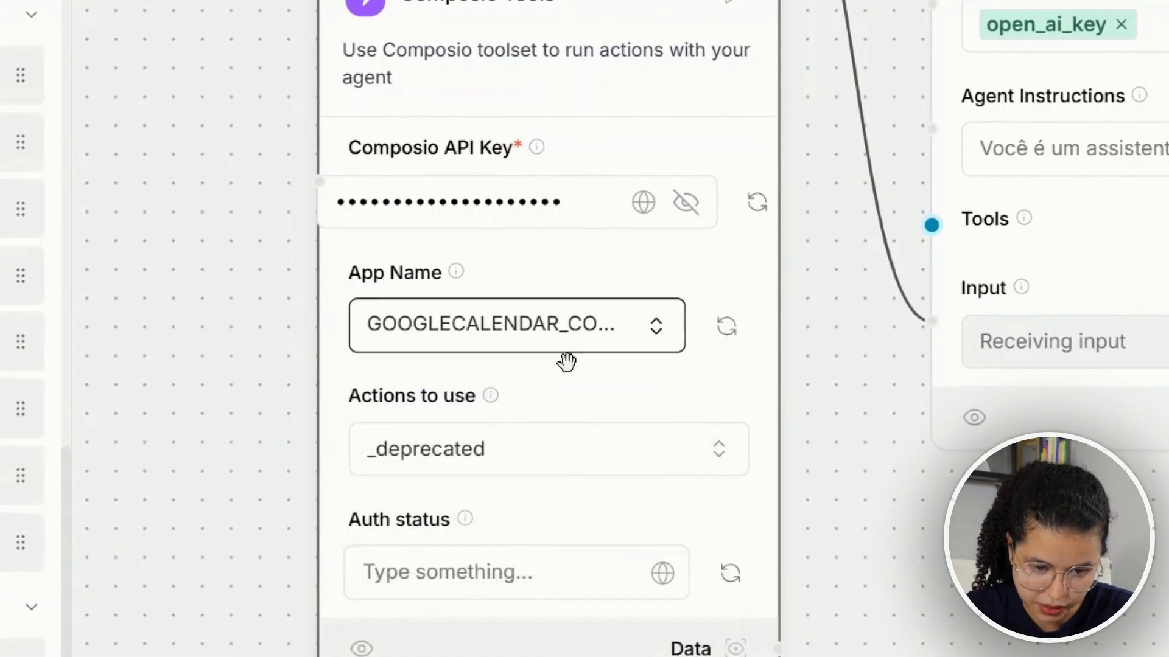
left_click(571, 347)
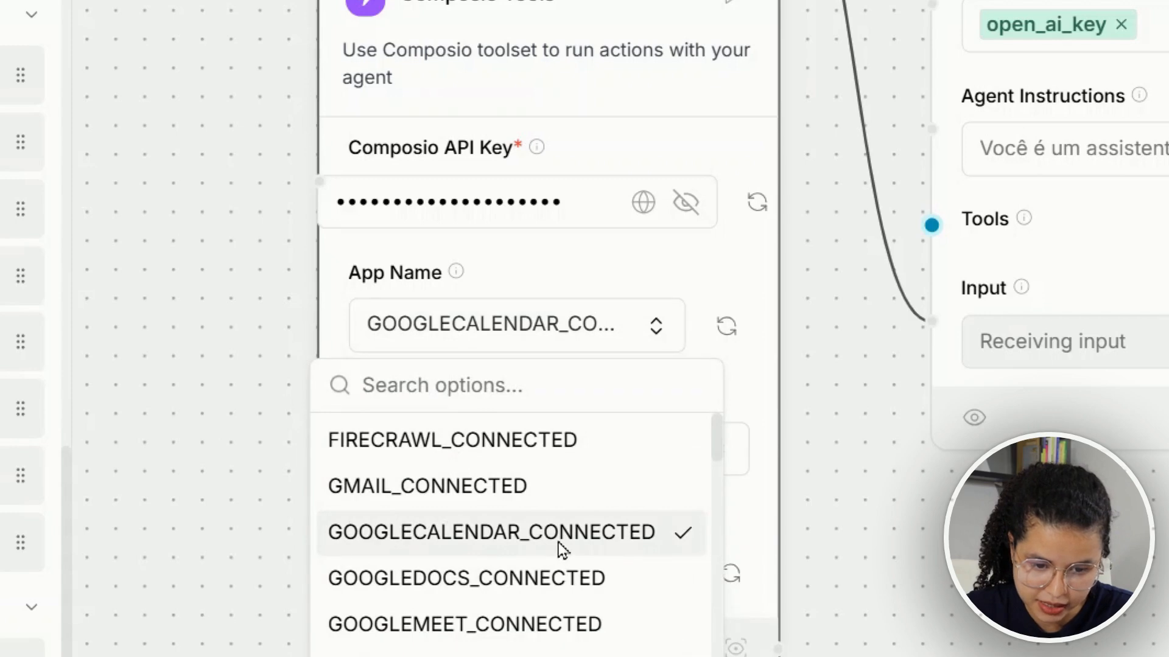
left_click(725, 327)
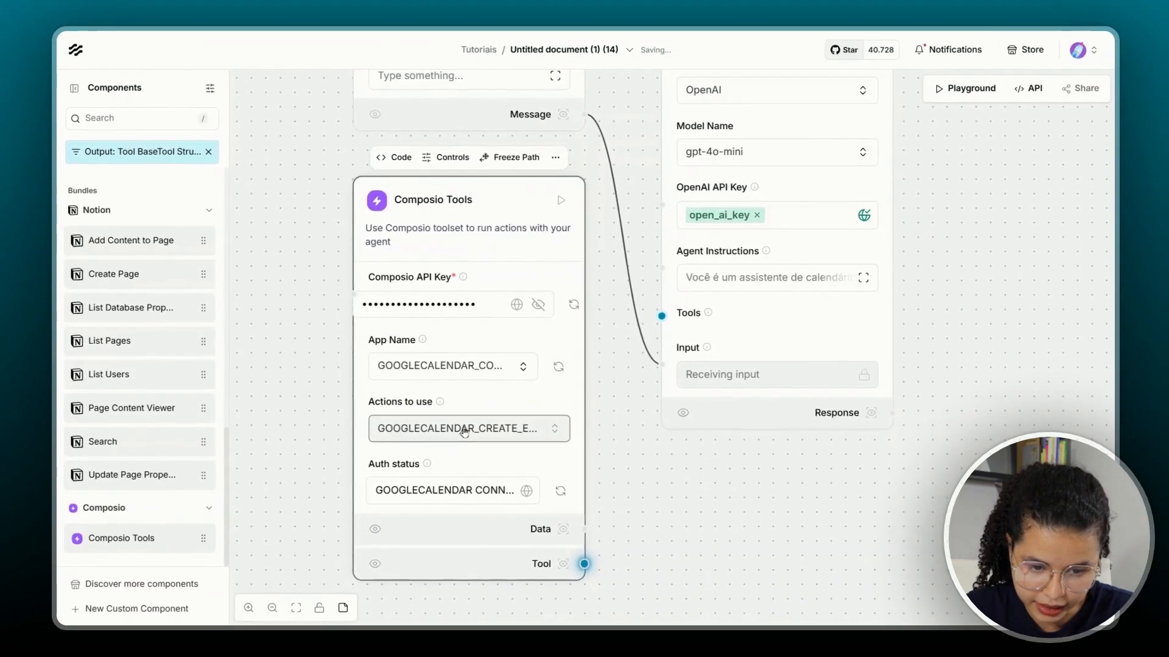
Add the Google Calendar delete, duplicate, find, get, list, patch, quick-add and remove actions to the Composio Tools component's Actions to use
left_click(464, 430)
left_click(666, 524)
scroll(666, 524, "down", 3)
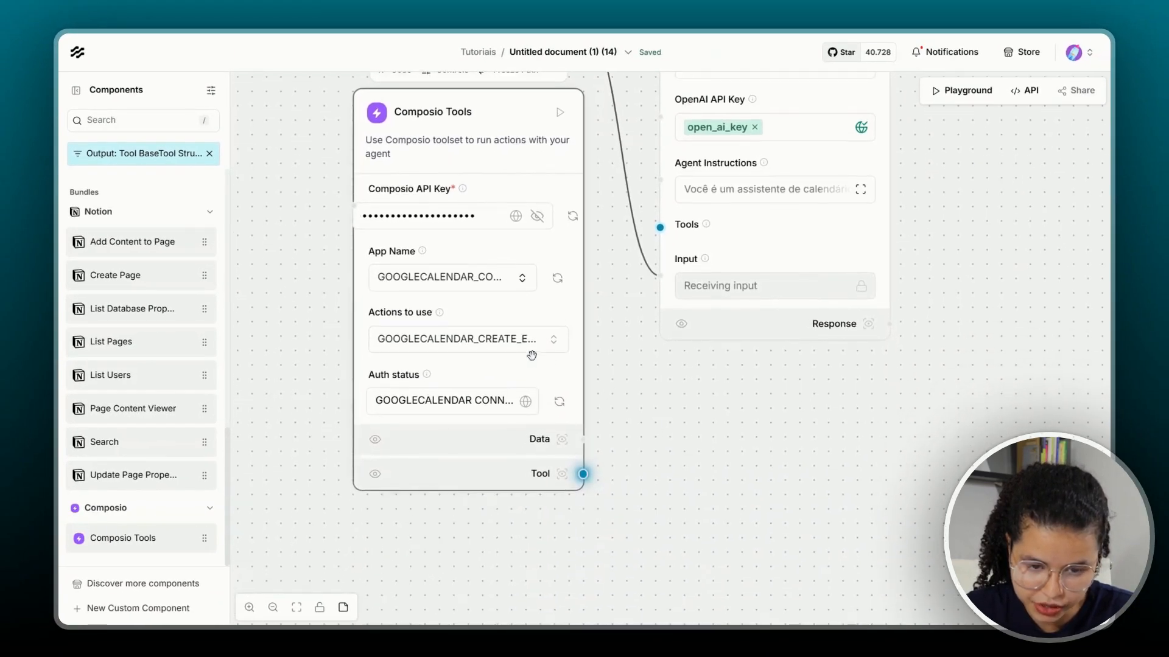
left_click(524, 338)
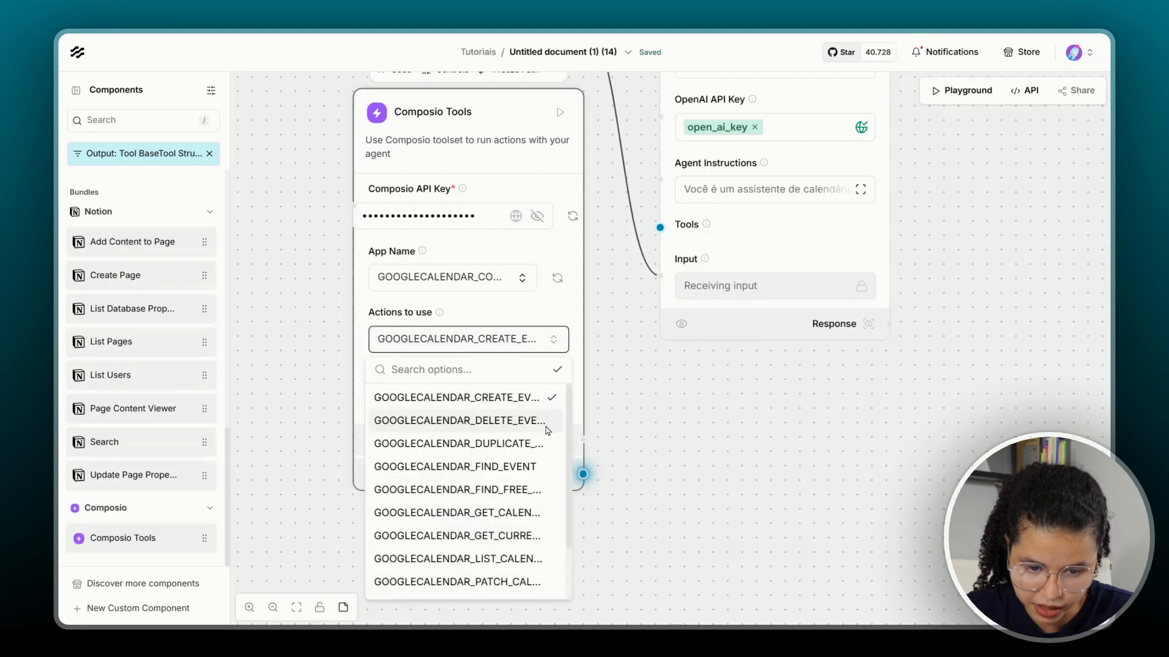
left_click(529, 421)
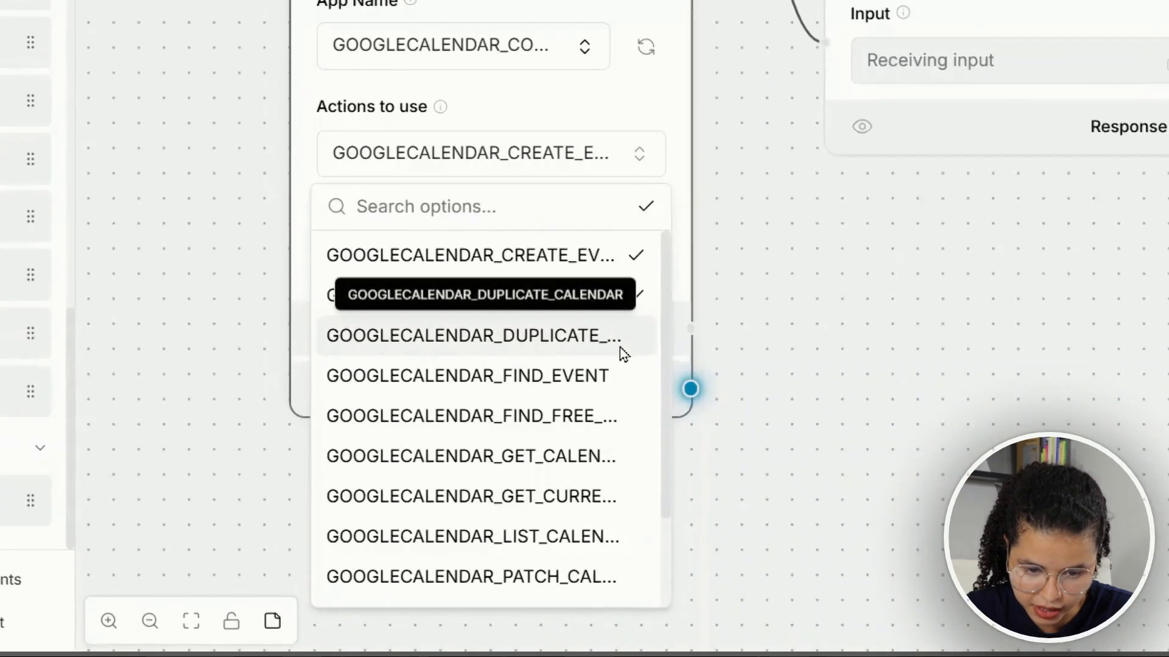
left_click(621, 348)
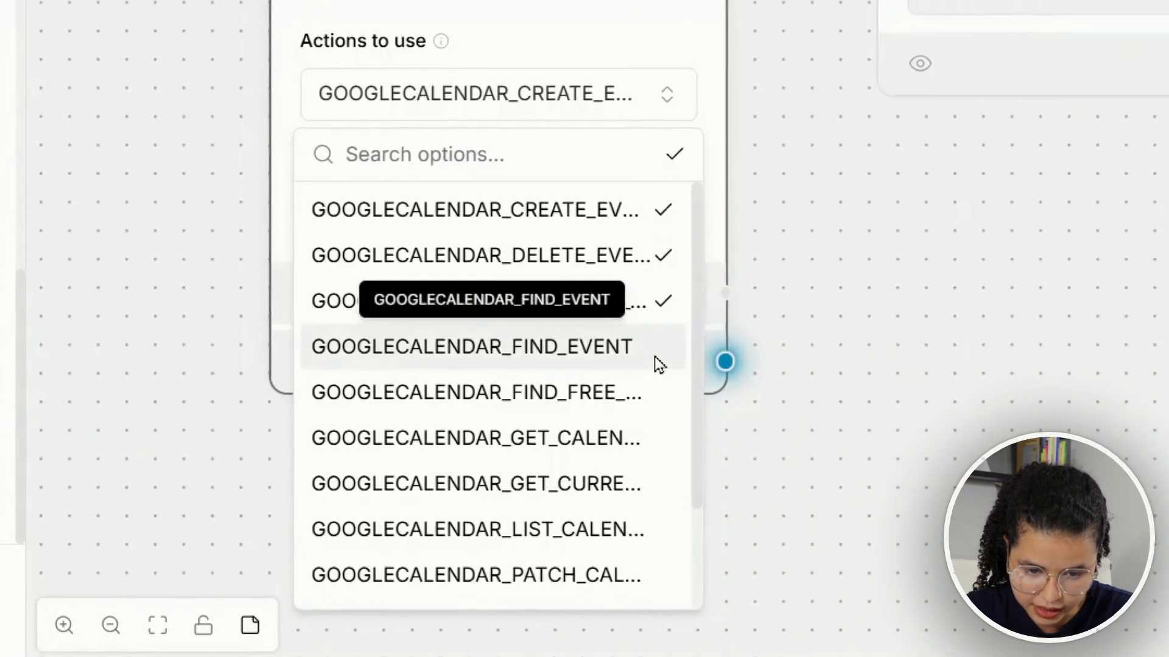
left_click(627, 386)
left_click(627, 426)
left_click(636, 463)
left_click(631, 506)
left_click(661, 528)
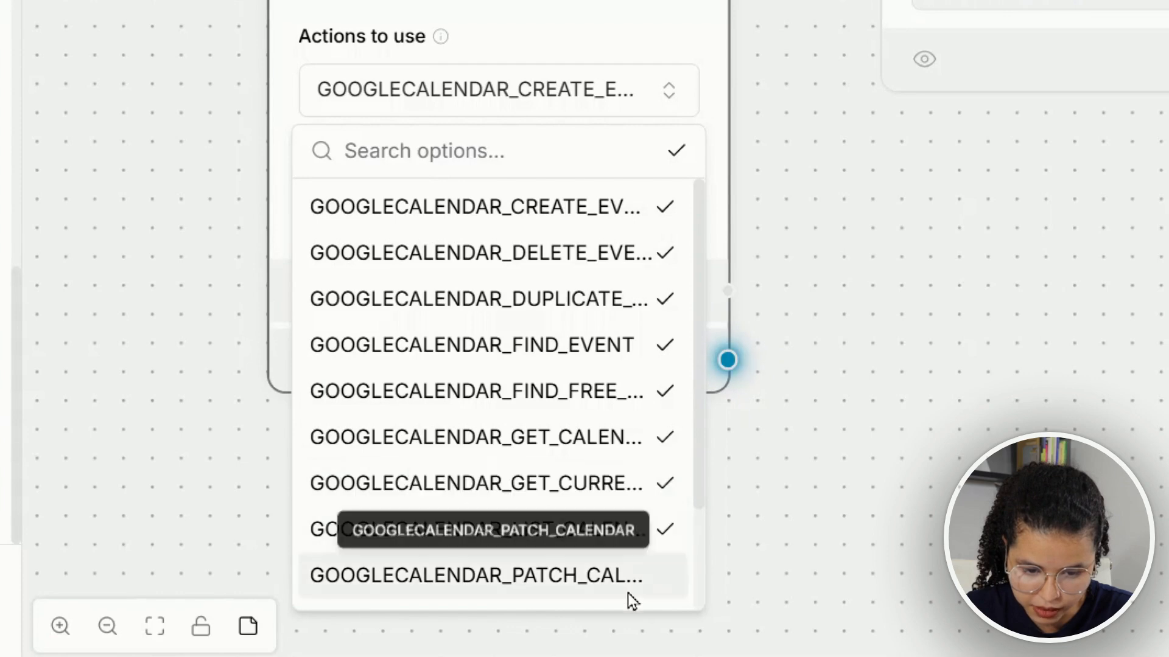
left_click(650, 576)
scroll(658, 566, "down", 2)
left_click(640, 485)
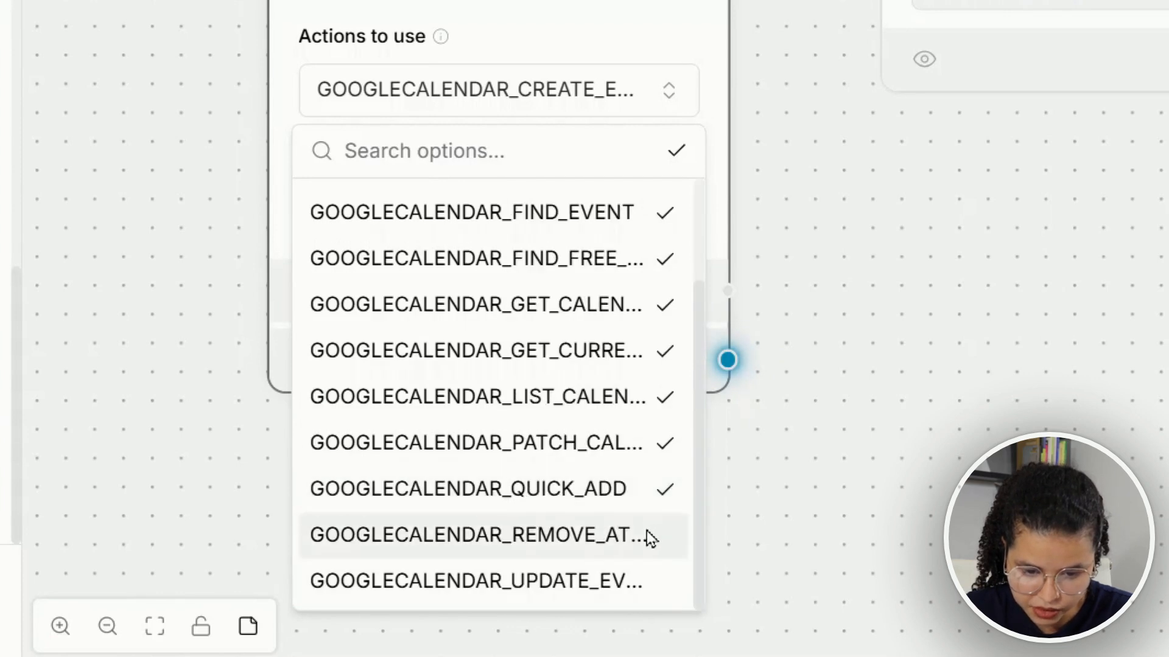
left_click(646, 530)
scroll(659, 408, "up", 1)
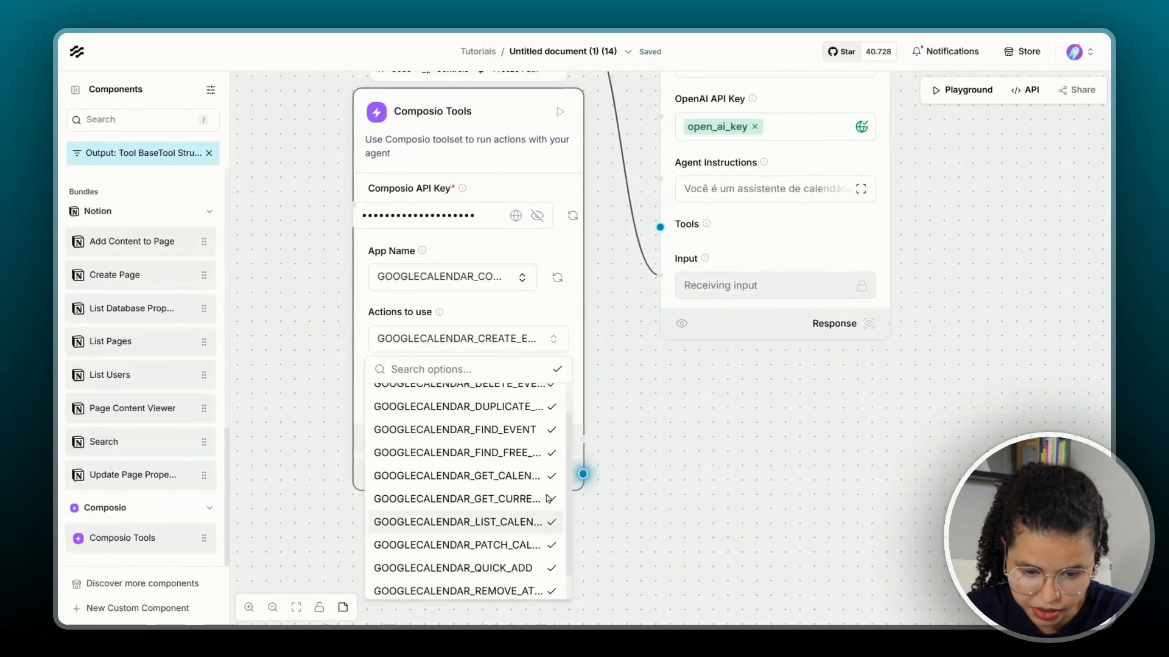
scroll(551, 426, "up", 1)
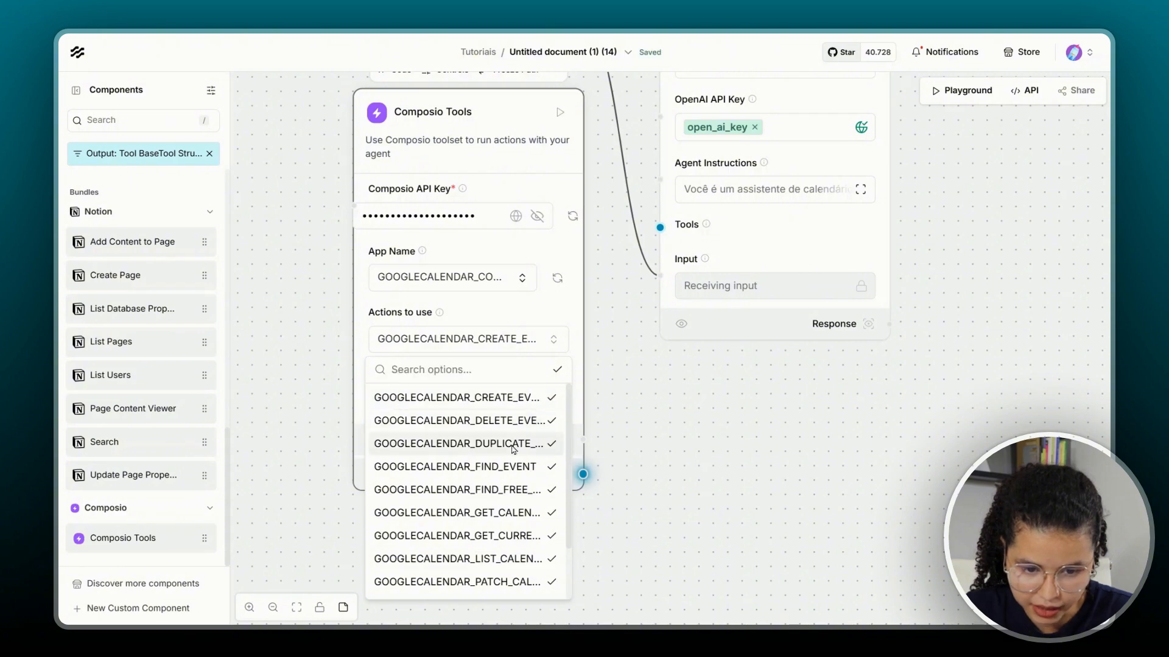
left_click(711, 413)
Clear the component filter and connect the Tool output of Composio Tools to the Agent's Tools input
left_click_drag(652, 413, 635, 479)
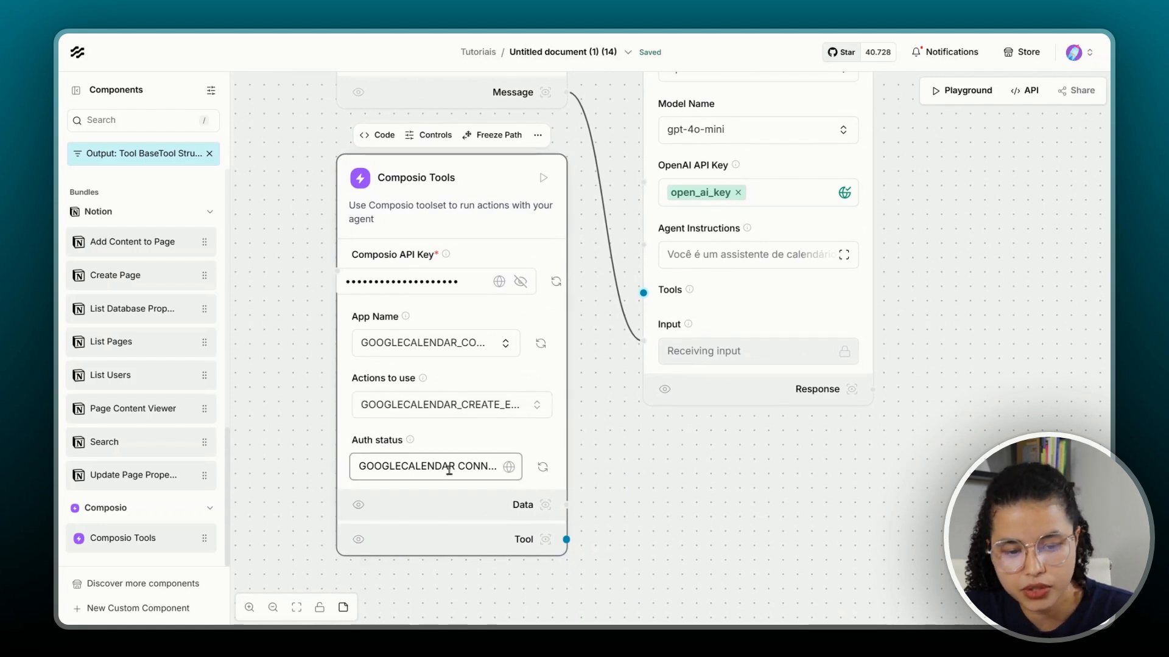
left_click_drag(652, 449, 635, 484)
left_click_drag(491, 260, 480, 261)
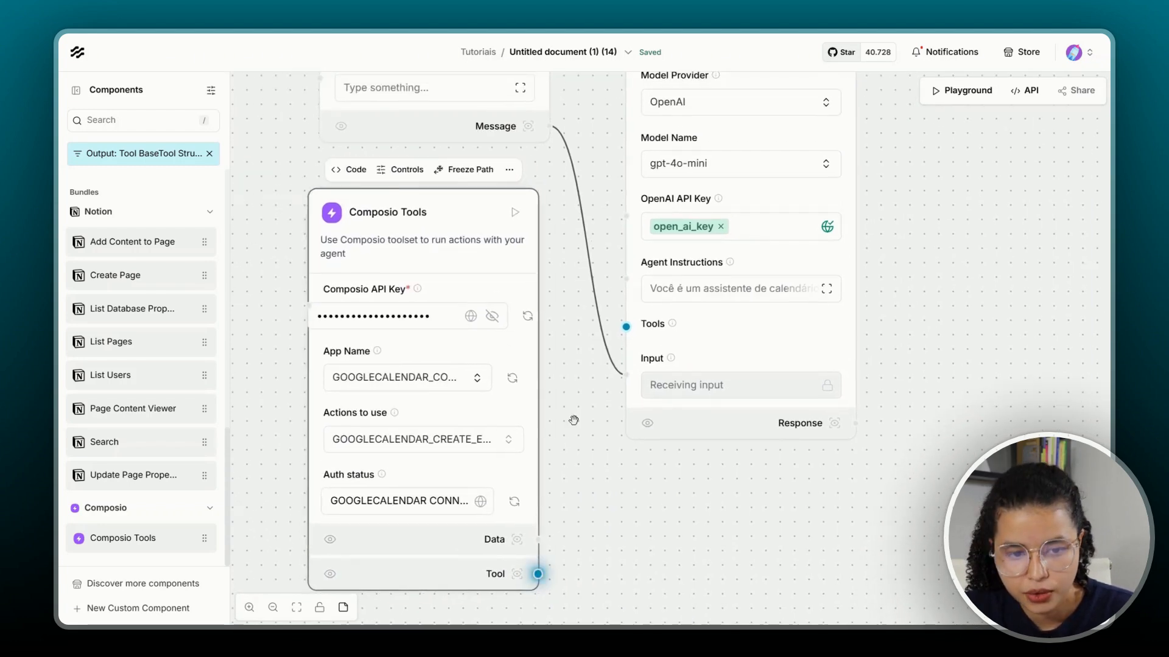
left_click(562, 361)
left_click(377, 235)
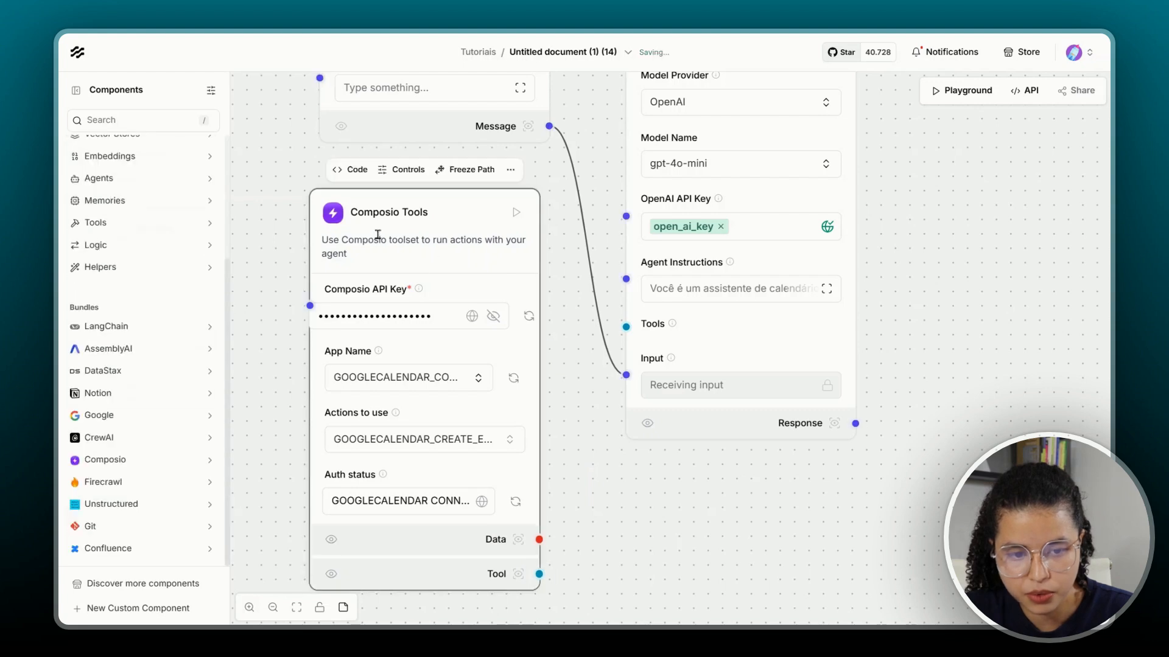
left_click(581, 425)
left_click_drag(540, 575, 626, 327)
scroll(915, 297, "right", 1)
scroll(877, 352, "down", 3)
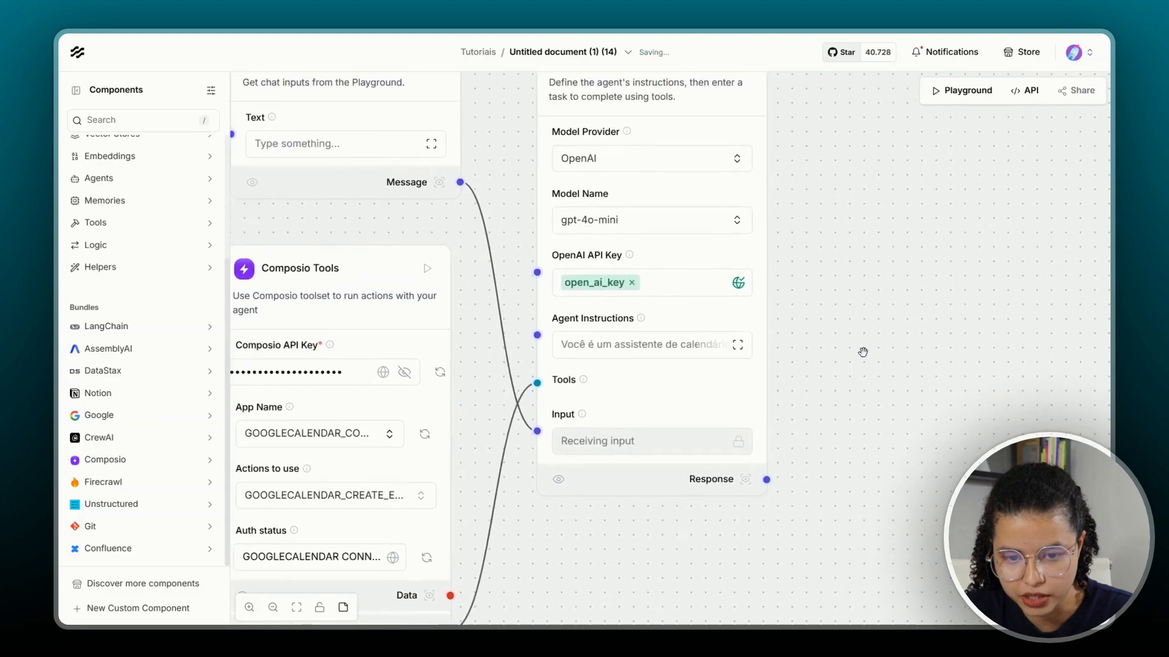
Clear the Input: Message filter, add a Chat Output component beside the Agent and connect the Agent's Response to it
scroll(865, 351, "right", 2)
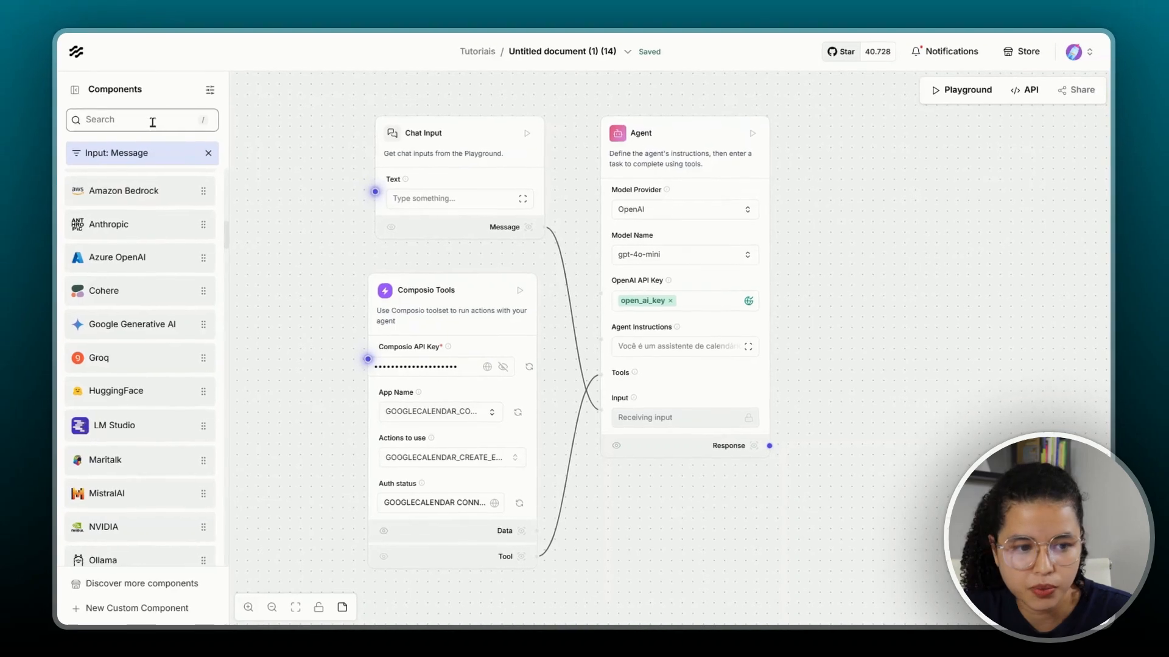
left_click(152, 117)
left_click(311, 461)
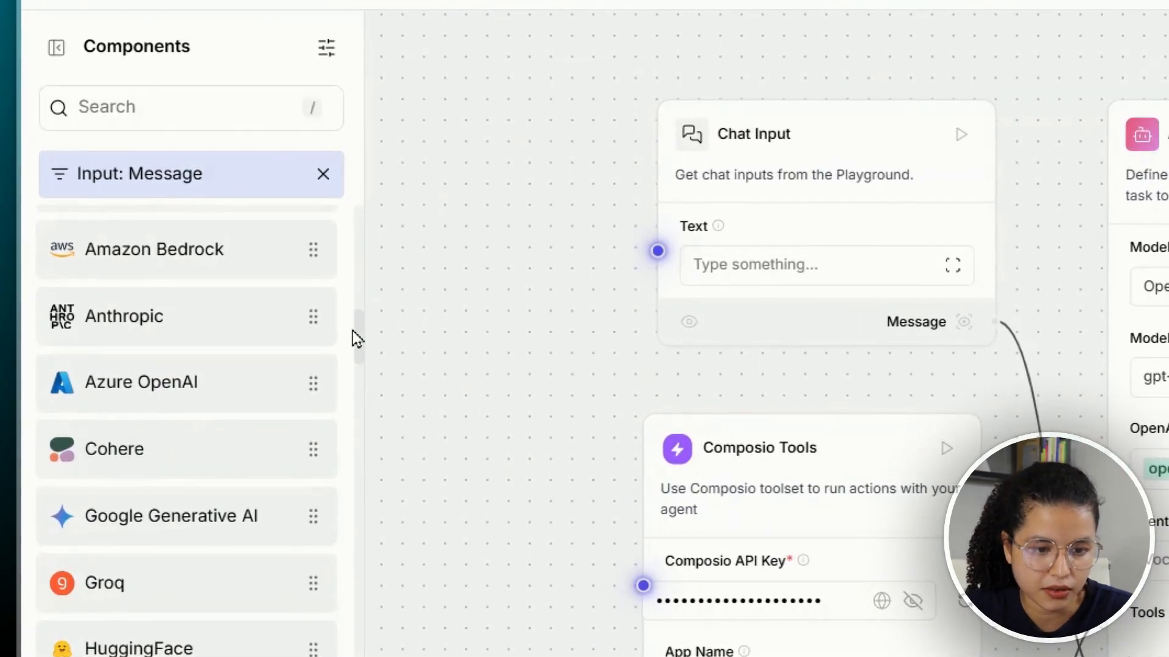
scroll(358, 353, "down", 5)
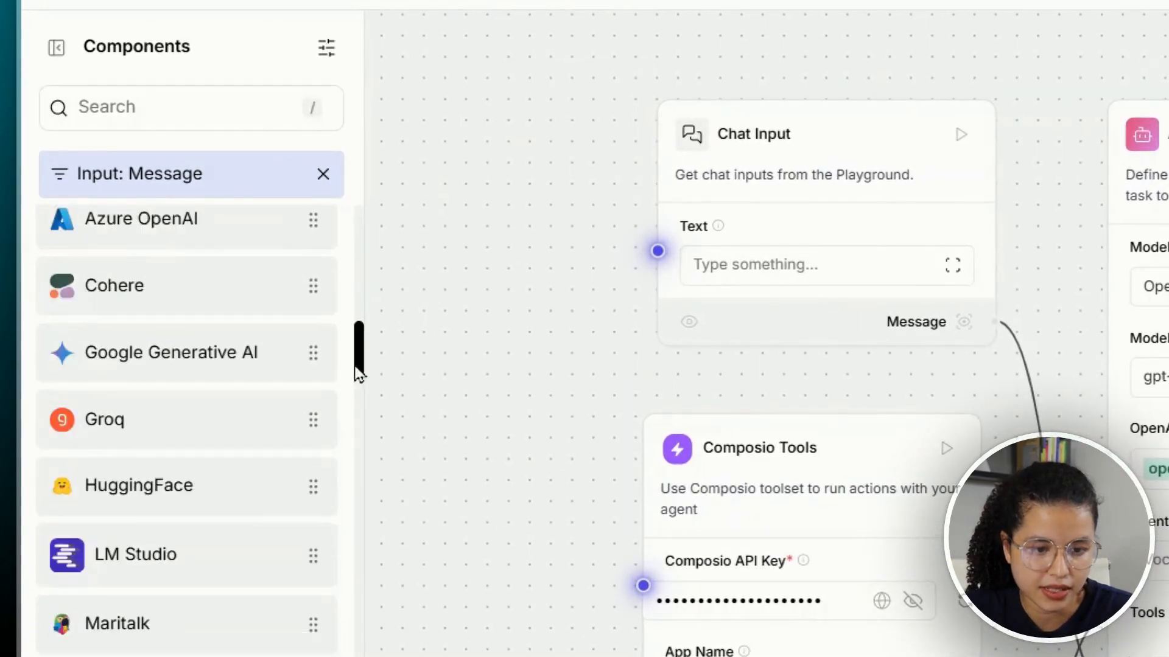
left_click(325, 177)
left_click(173, 258)
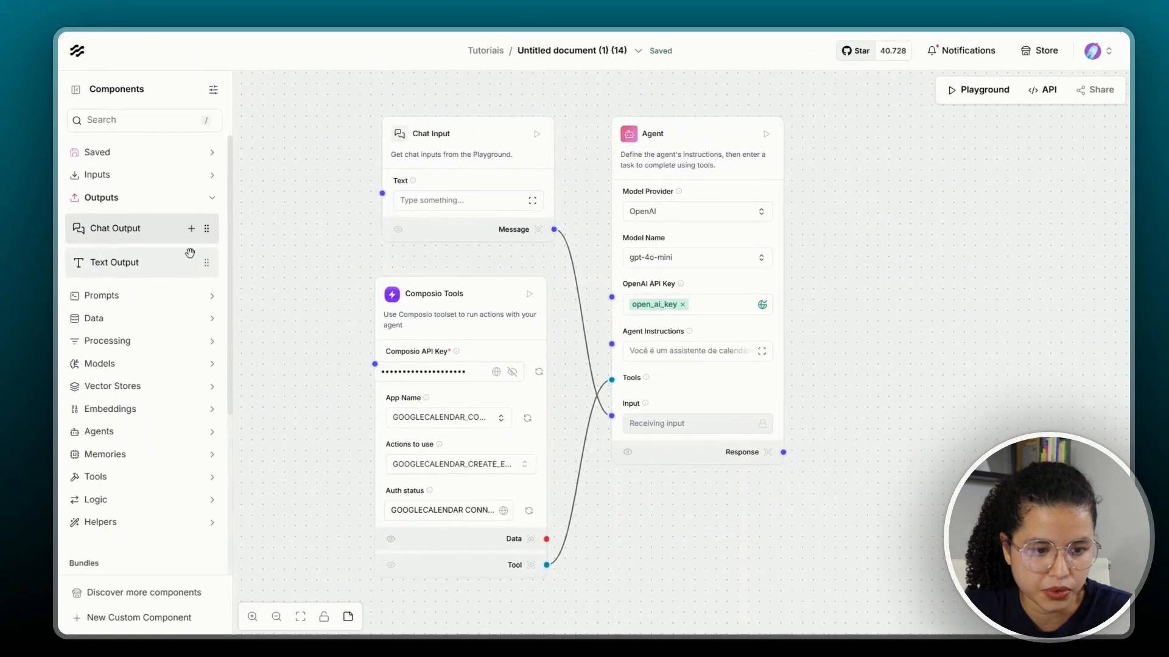
left_click_drag(182, 319, 1168, 656)
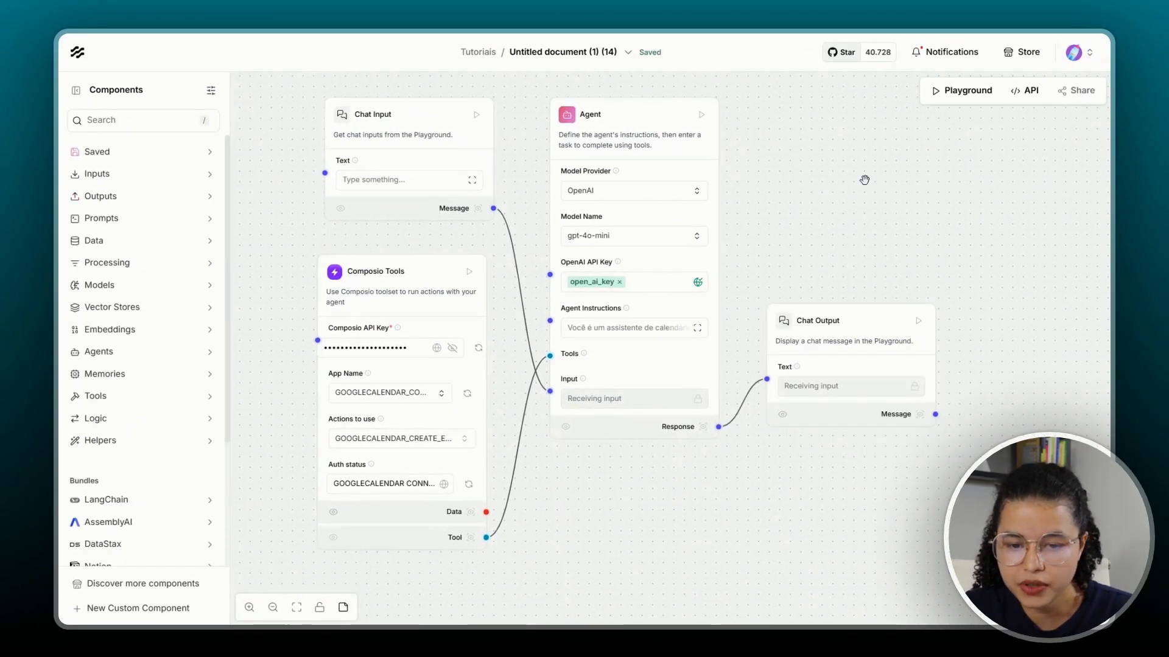
Open the Playground chat, review the agent's reply about the meeting's date, time and duration, and open the Acessar evento link
left_click(960, 97)
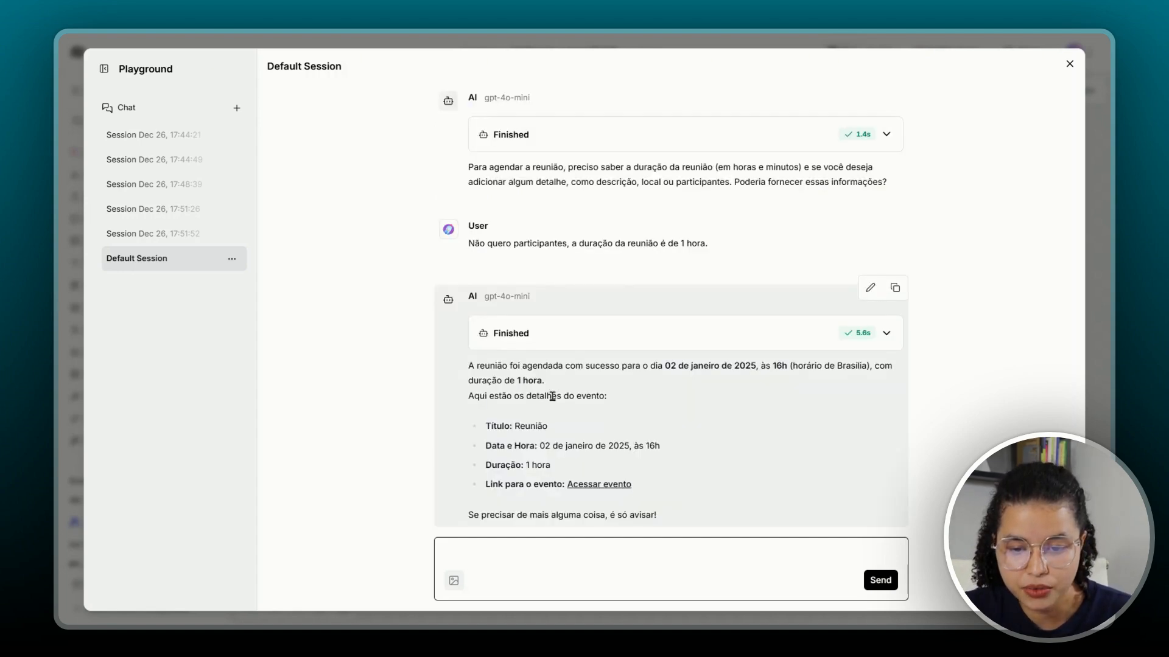
left_click_drag(778, 365, 876, 367)
left_click(793, 368)
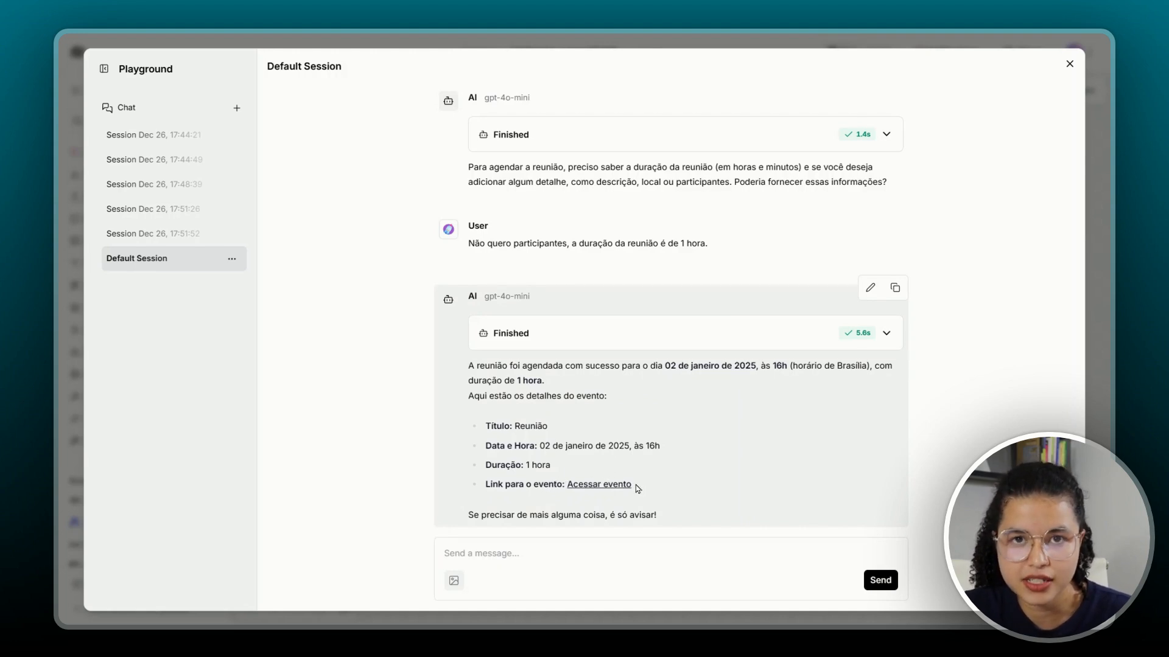
left_click(572, 485)
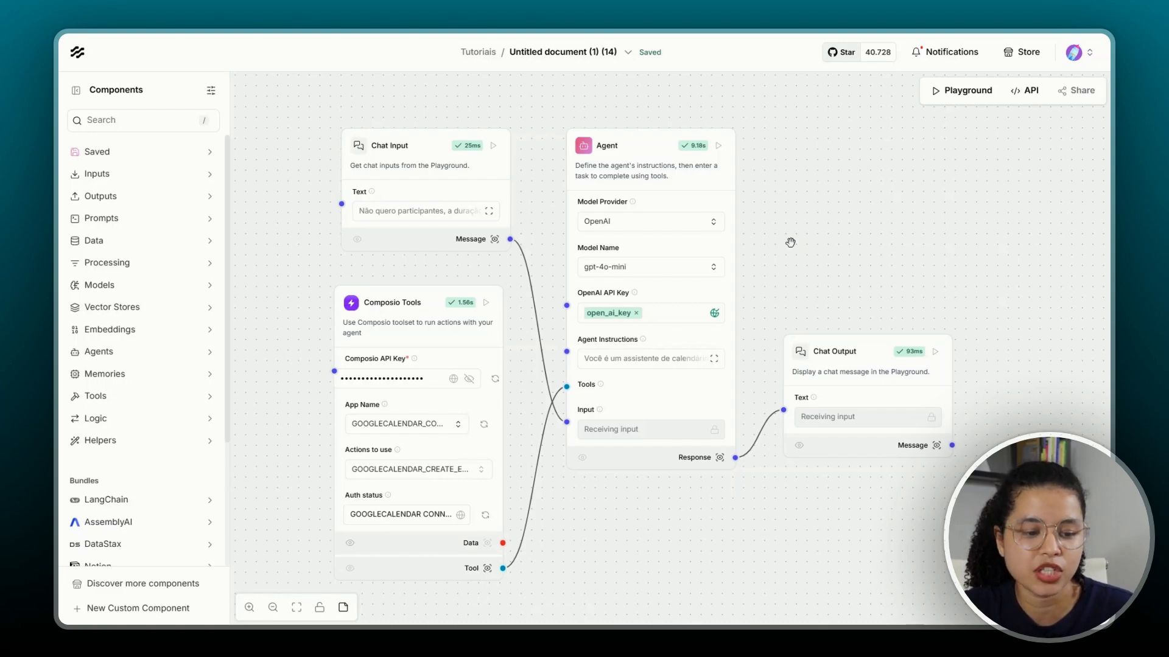
Expand the Tools category in the component list to examine the other tools available for the agent
left_click(117, 396)
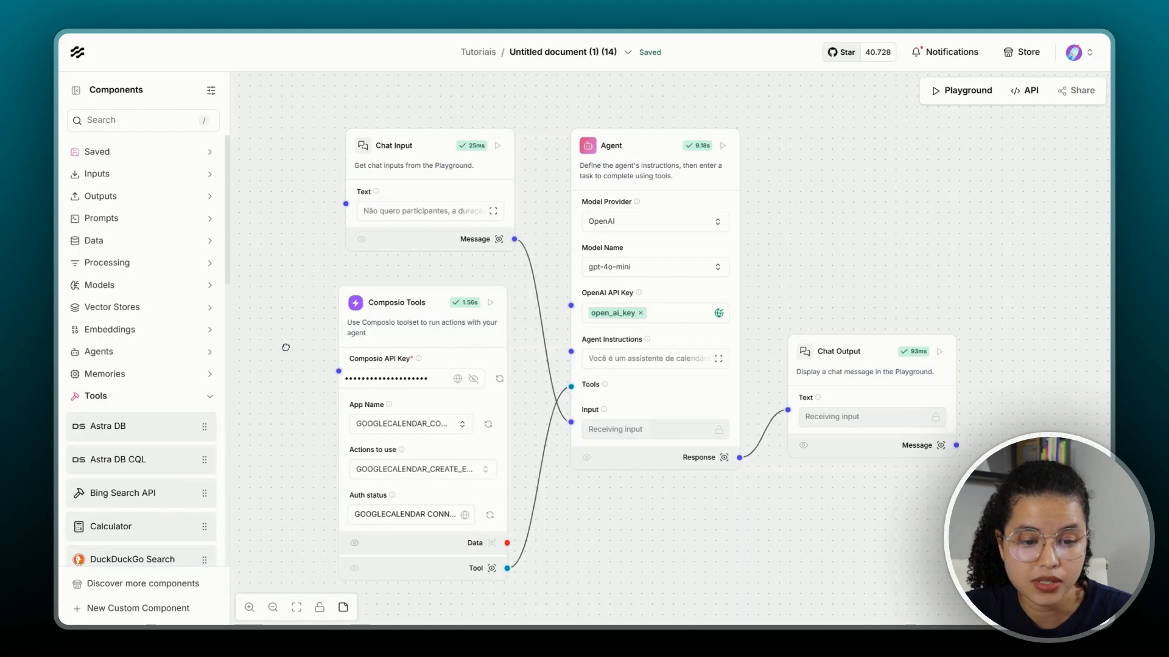
left_click_drag(236, 347, 286, 345)
left_click_drag(509, 165, 499, 165)
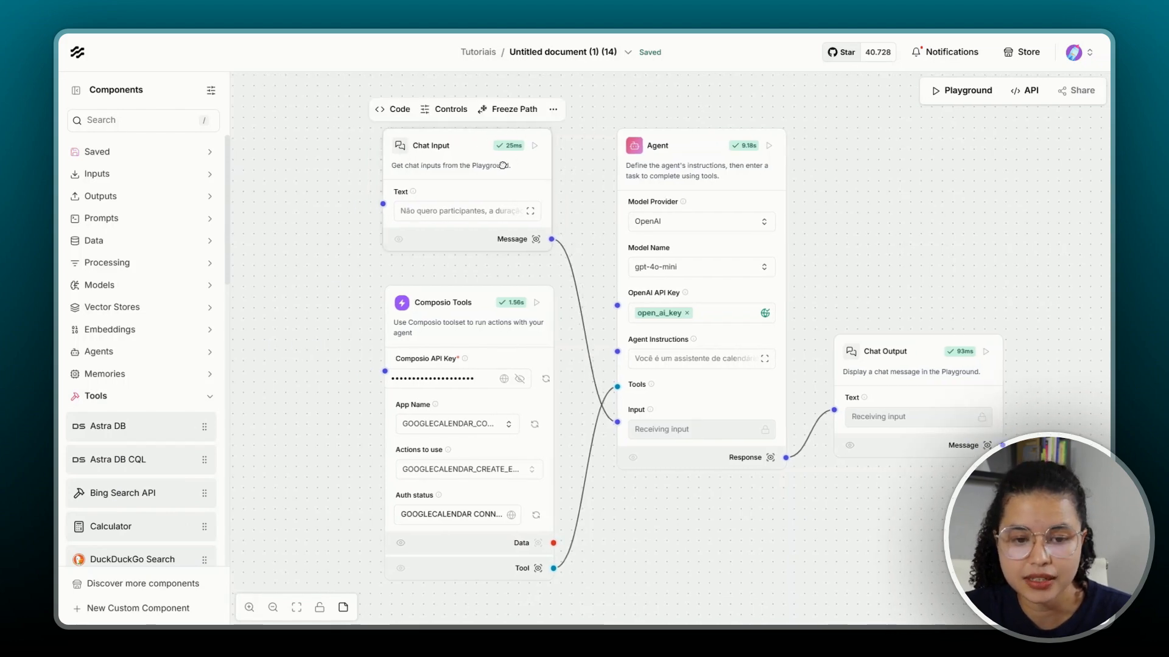